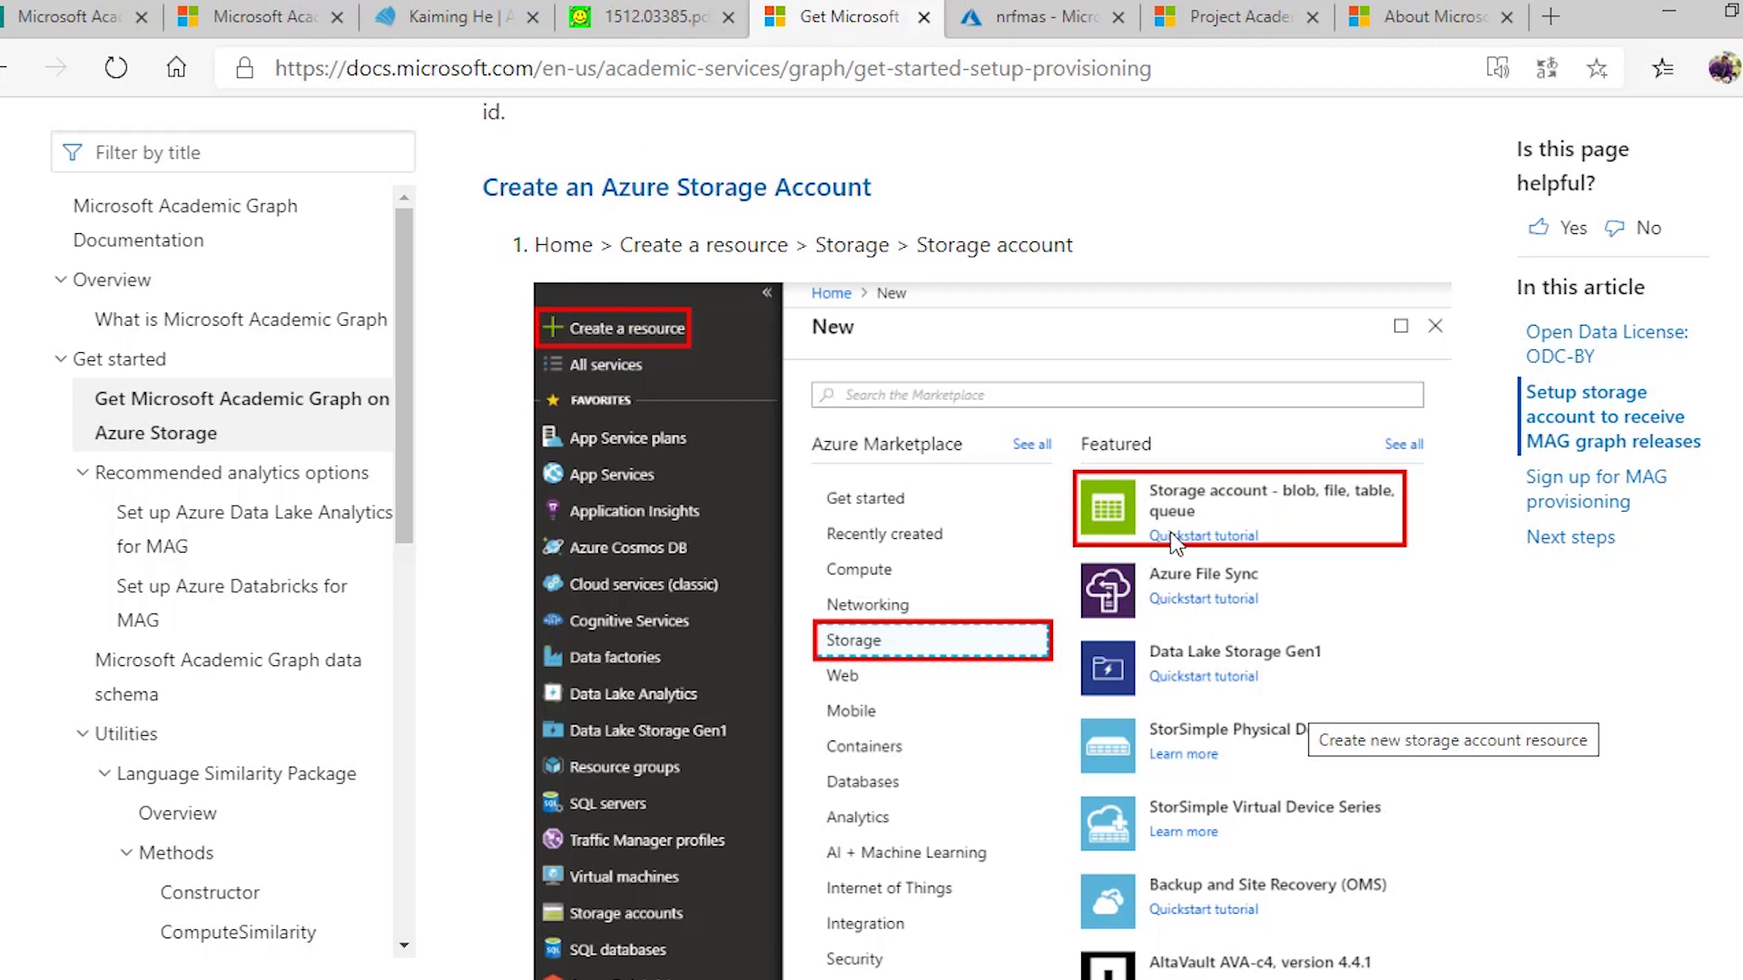
Step: Read the documentation on creating an Azure Storage account and on noting its name and primary key
scroll(1175, 542, down, 10)
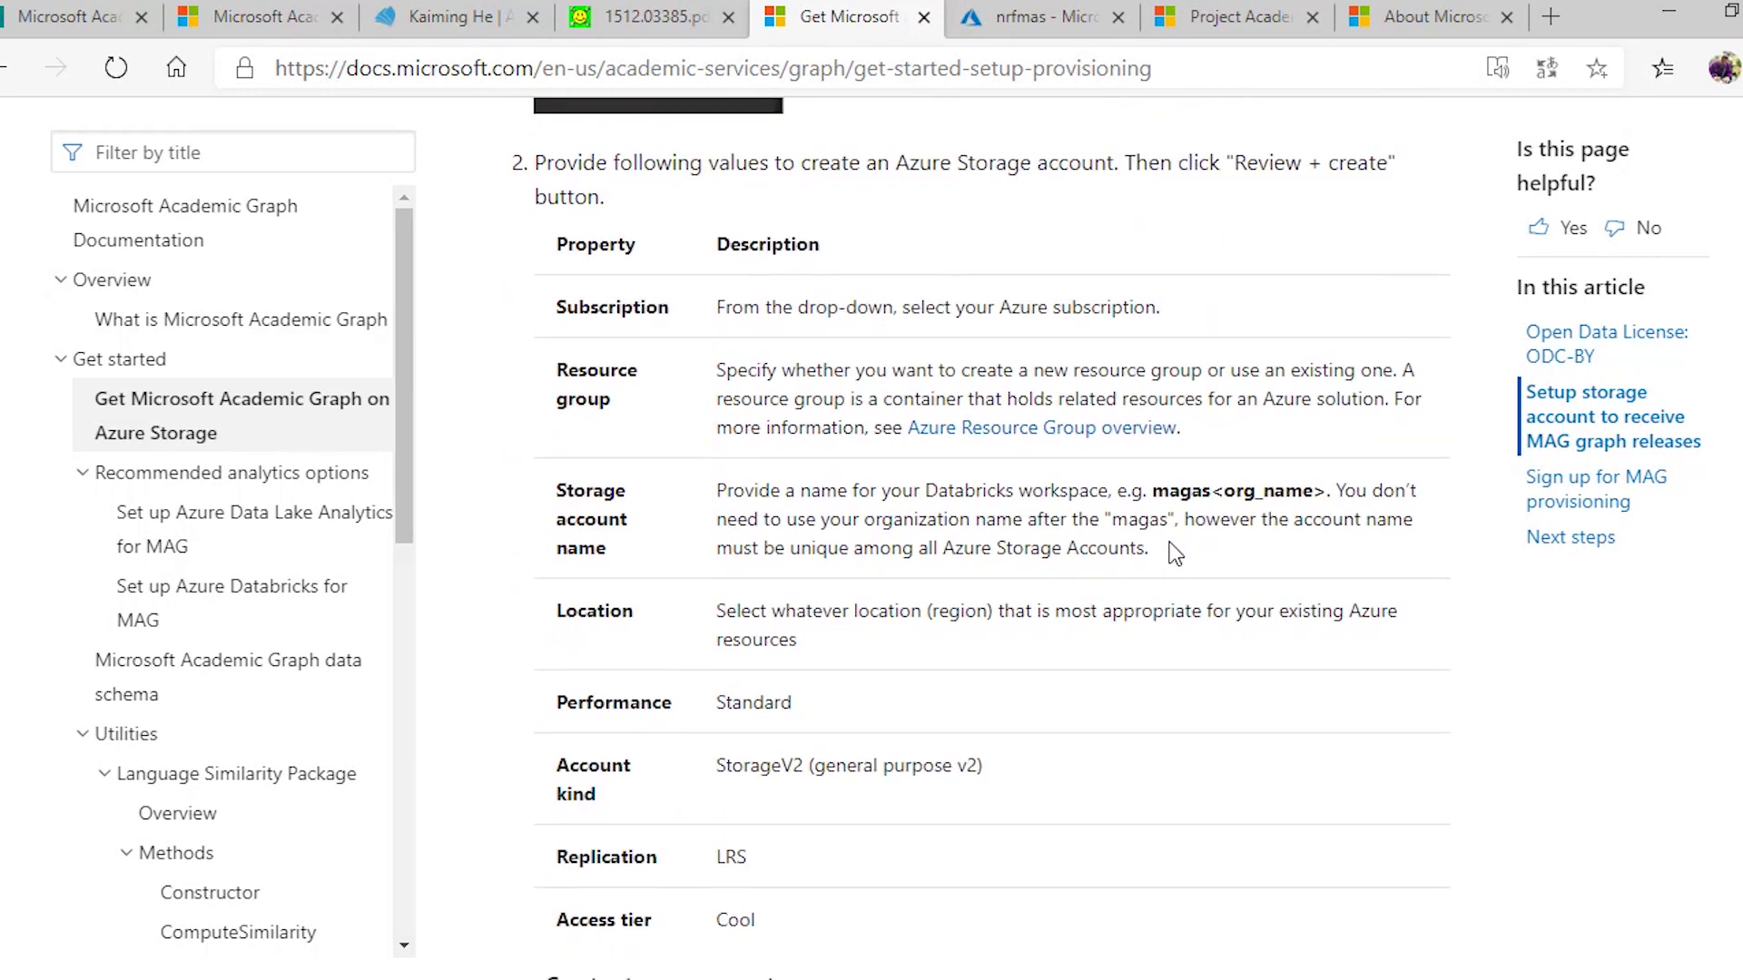
scroll(1171, 550, down, 2)
scroll(1100, 517, up, 2)
scroll(923, 679, down, 1)
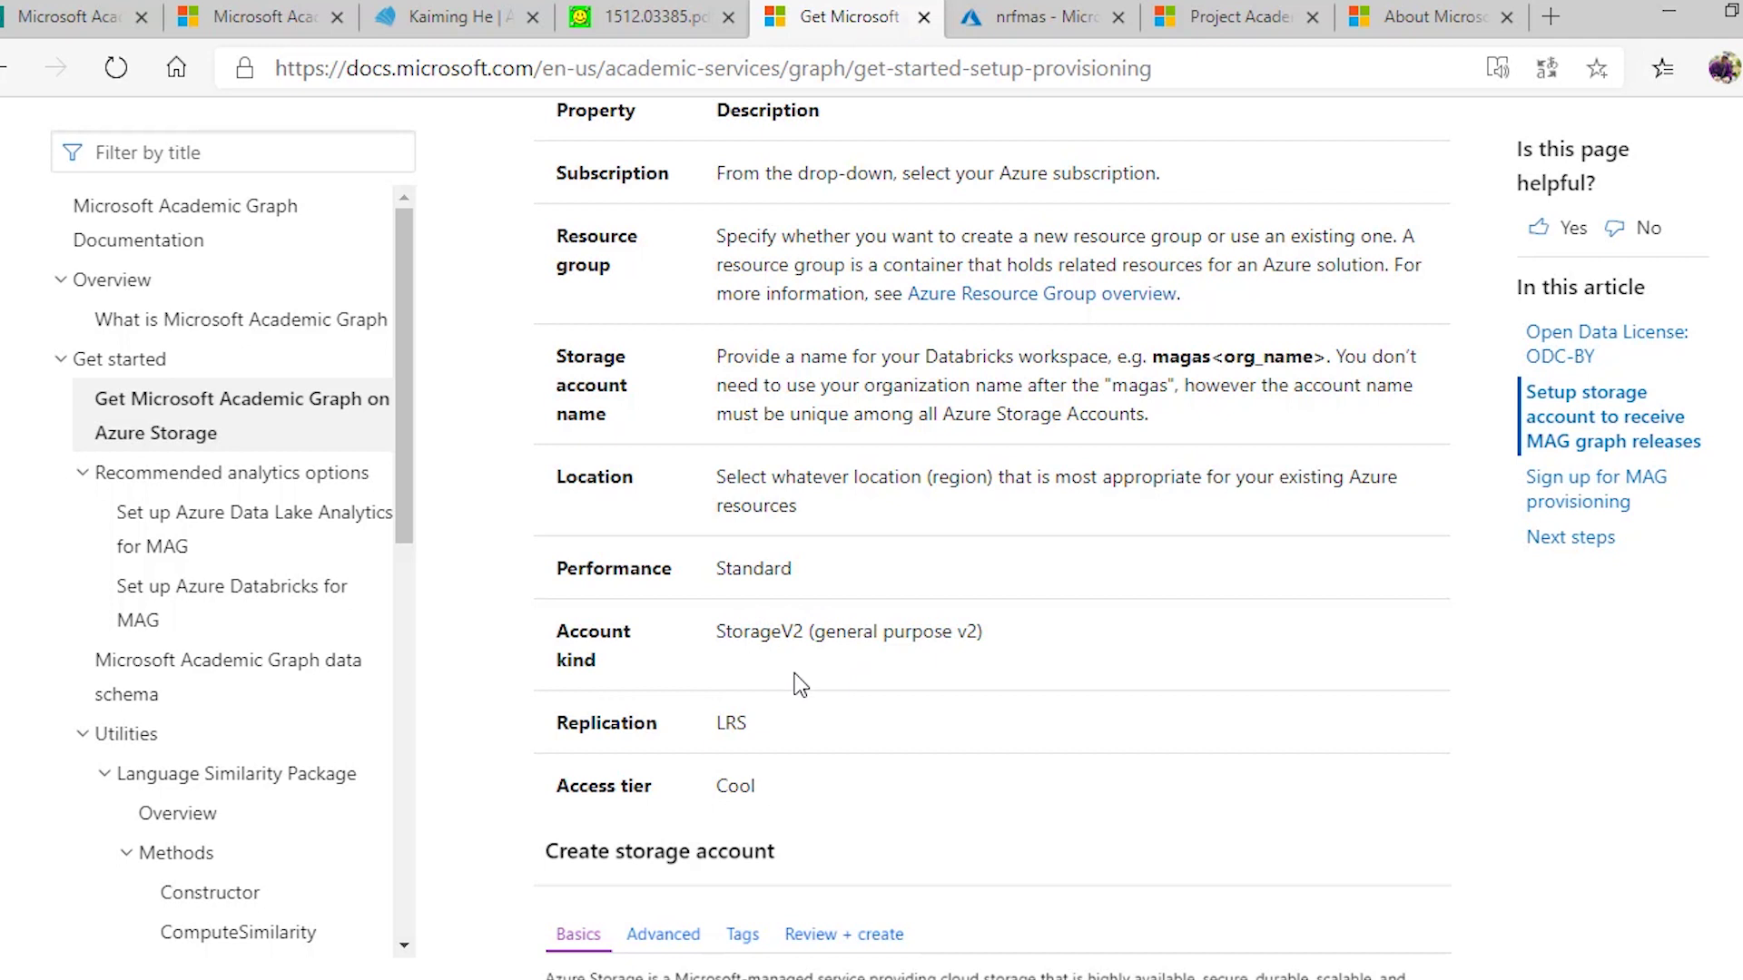
scroll(798, 683, down, 3)
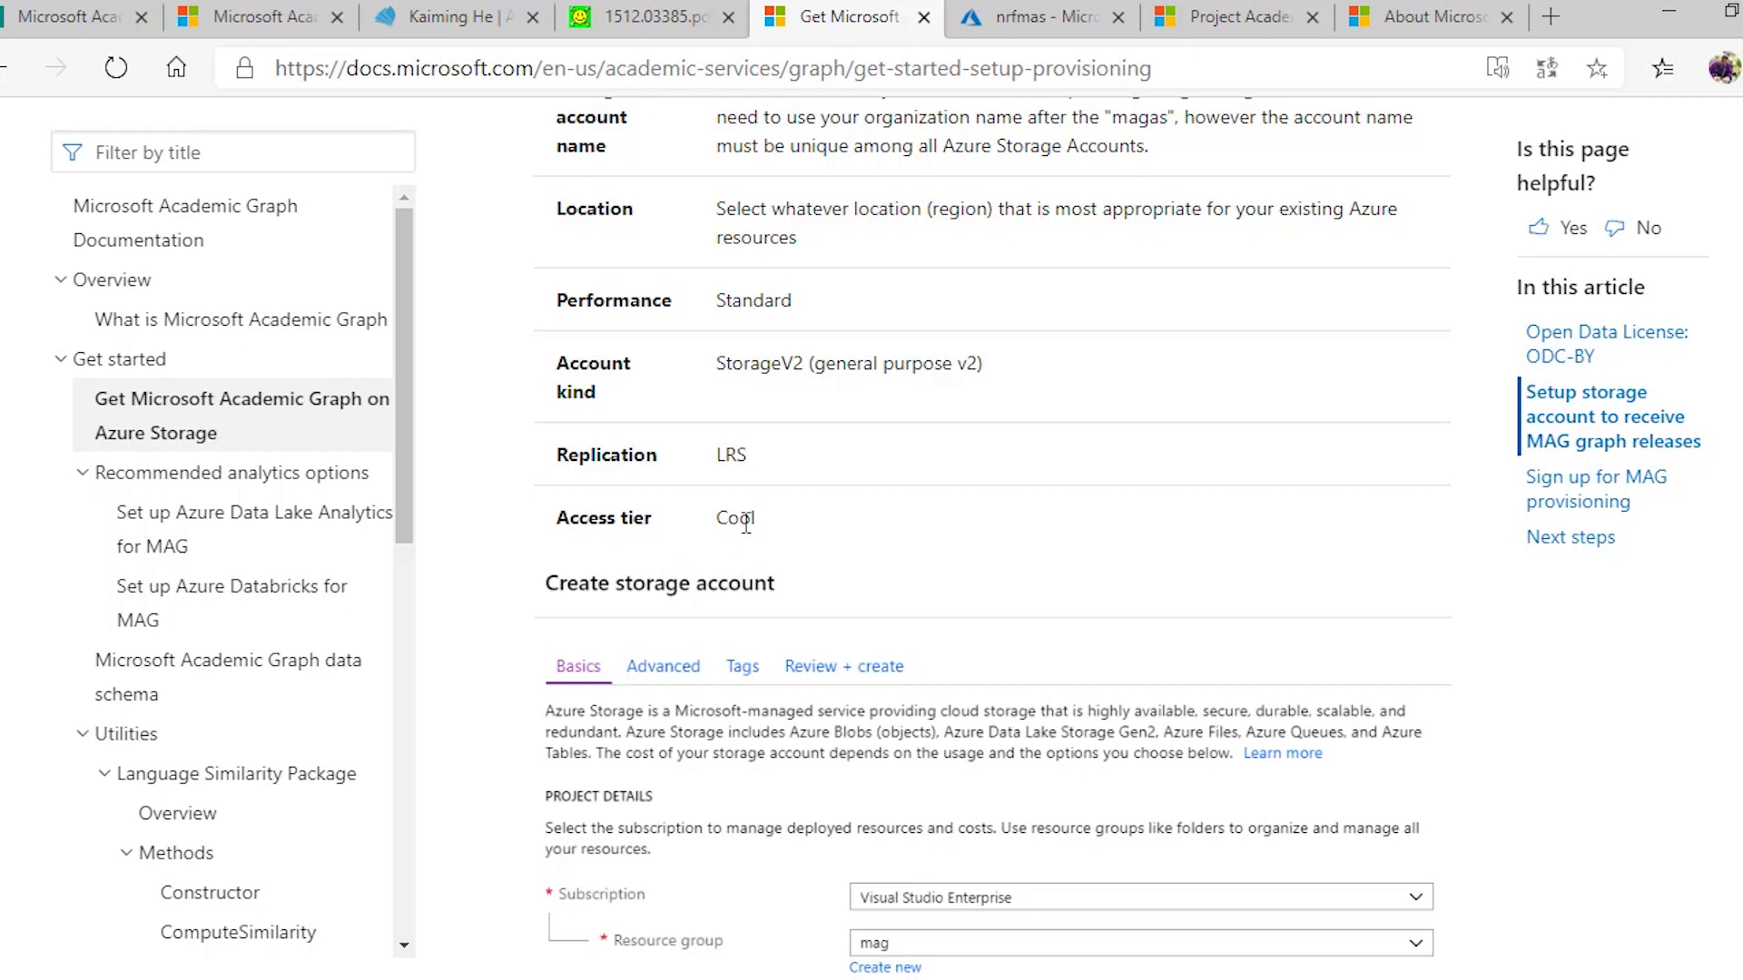
scroll(819, 536, down, 6)
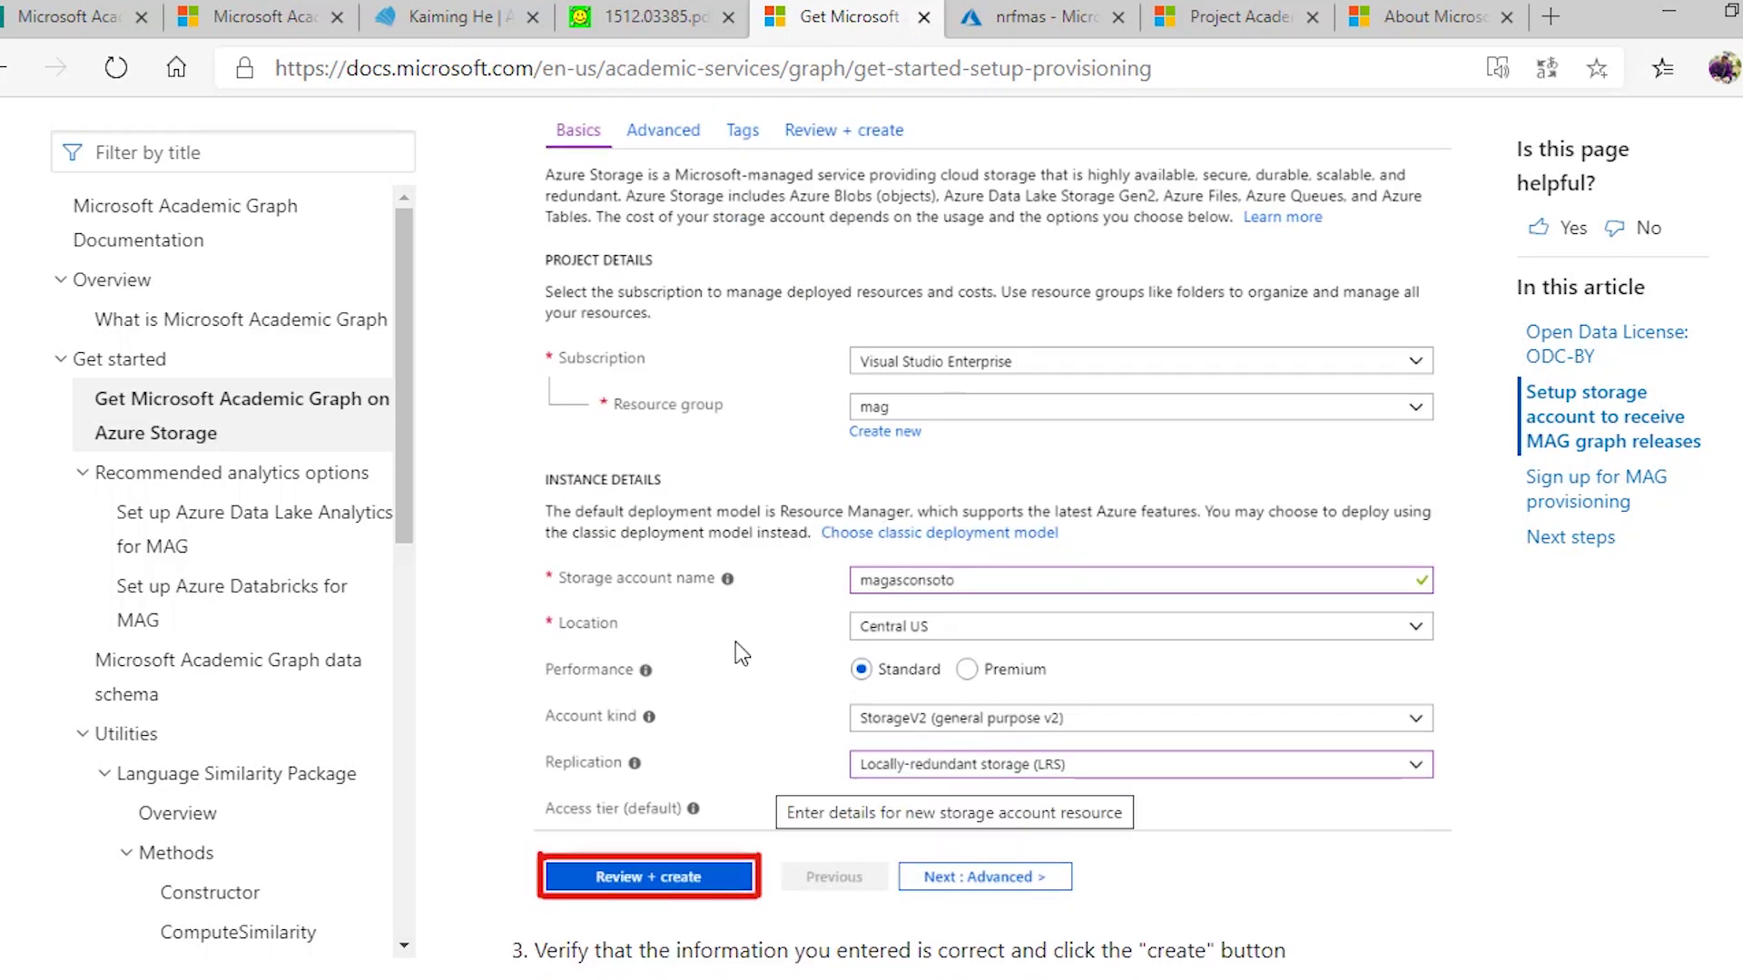
scroll(824, 645, down, 6)
scroll(824, 645, down, 6)
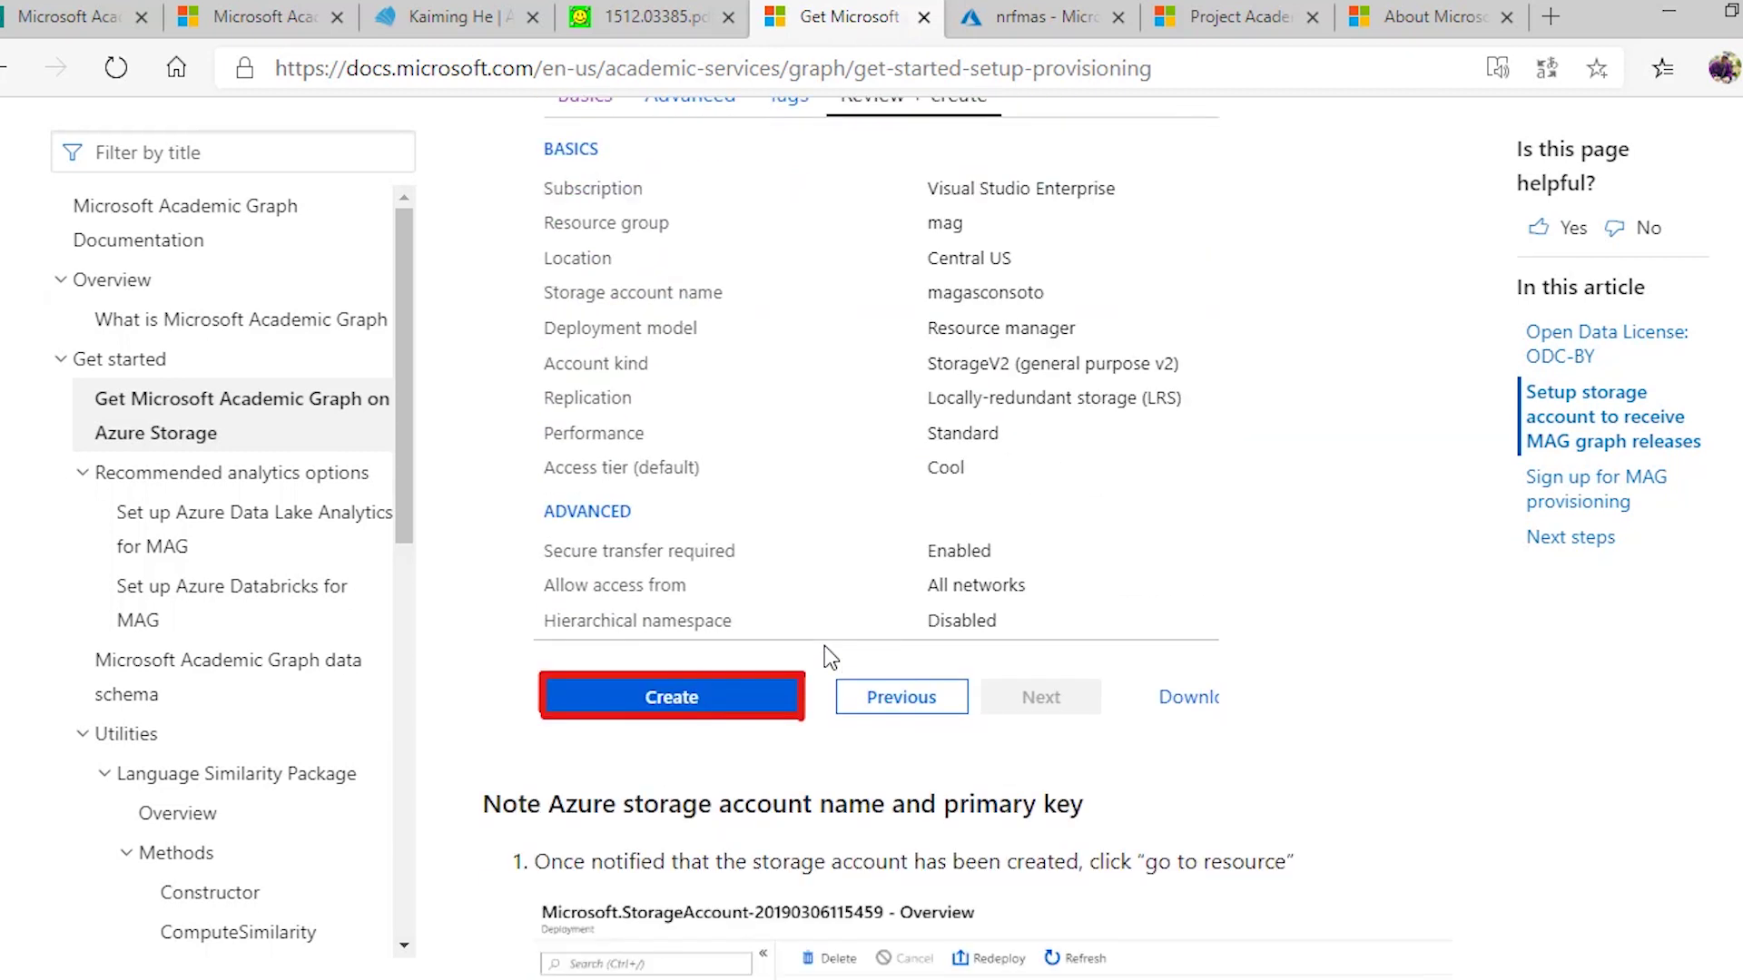
scroll(818, 692, down, 4)
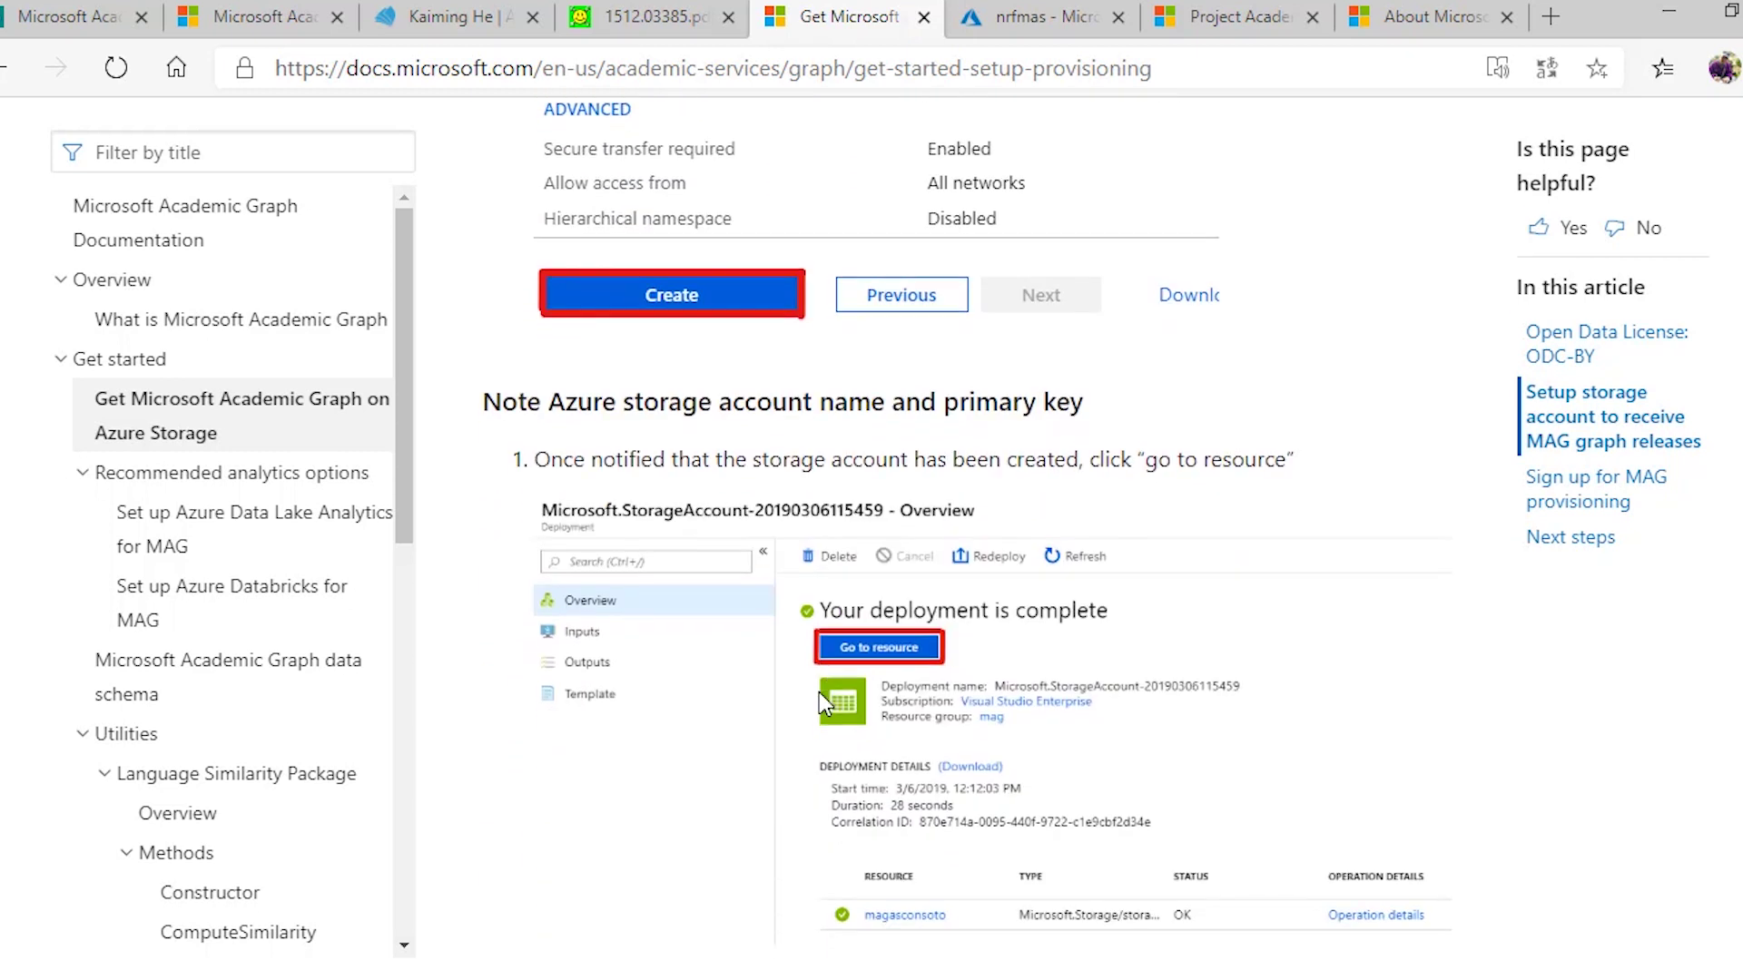
scroll(1035, 667, down, 12)
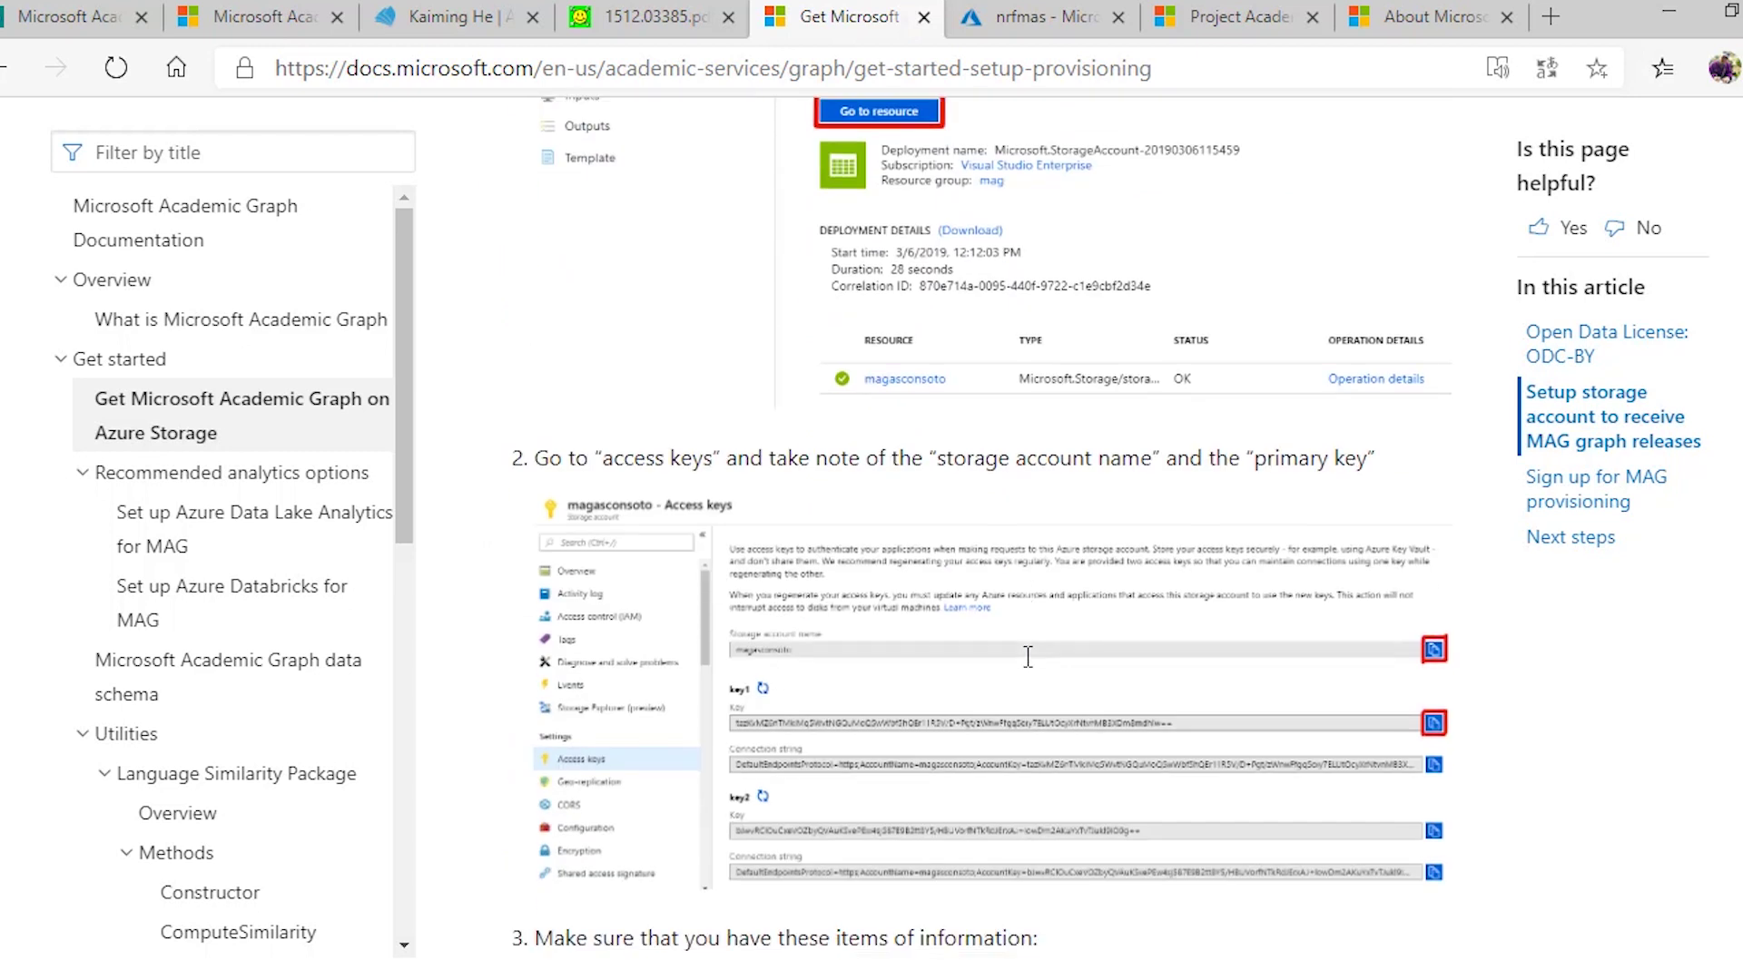
Step: Examine the information required to sign up for MAG provisioning, highlighting the Azure Storage account name and primary access key items
scroll(1030, 669, down, 5)
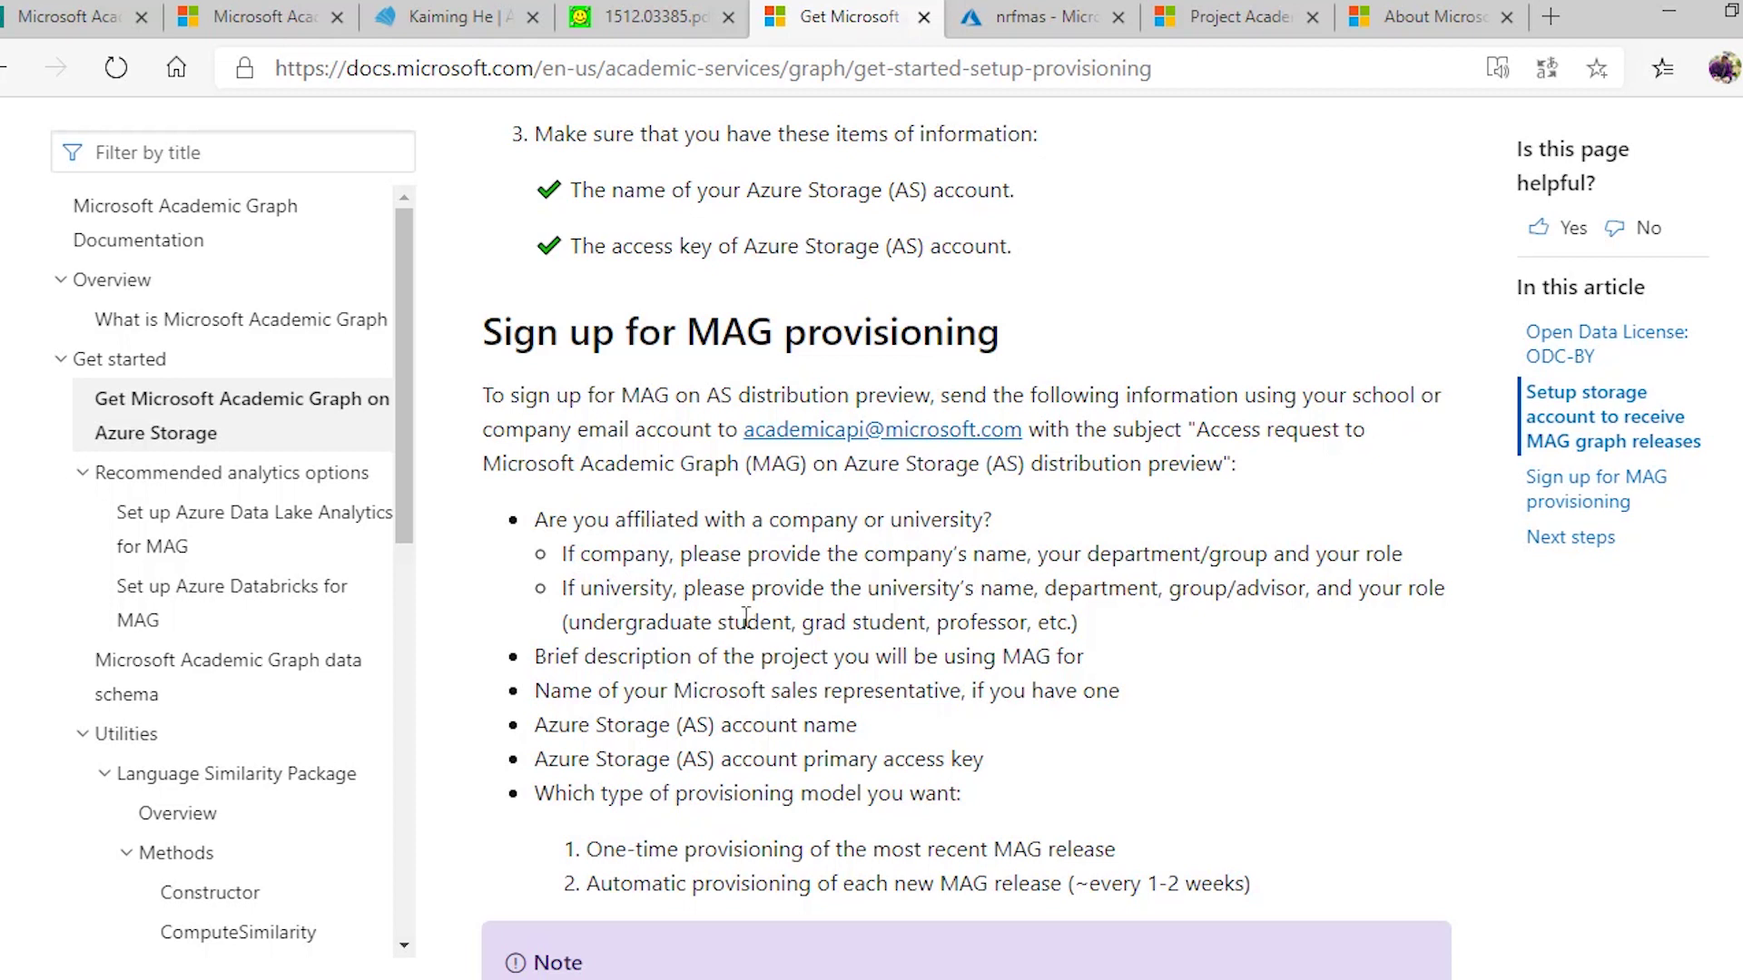
scroll(742, 618, down, 1)
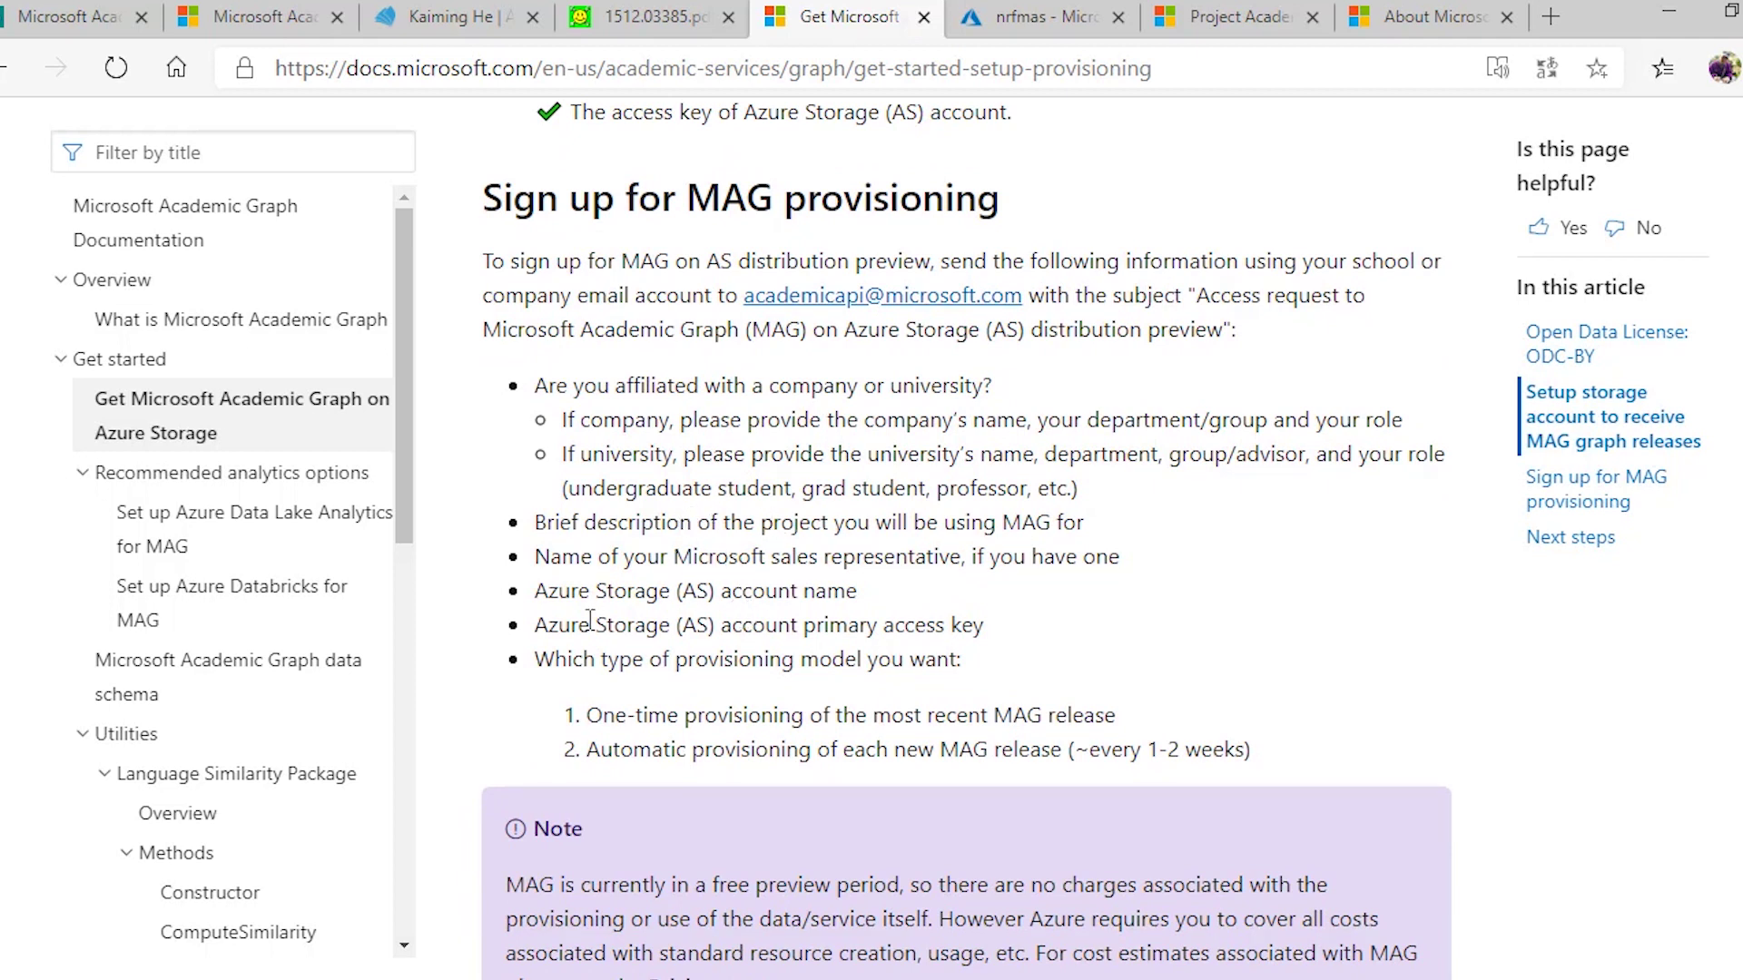
drag(542, 598, 864, 605)
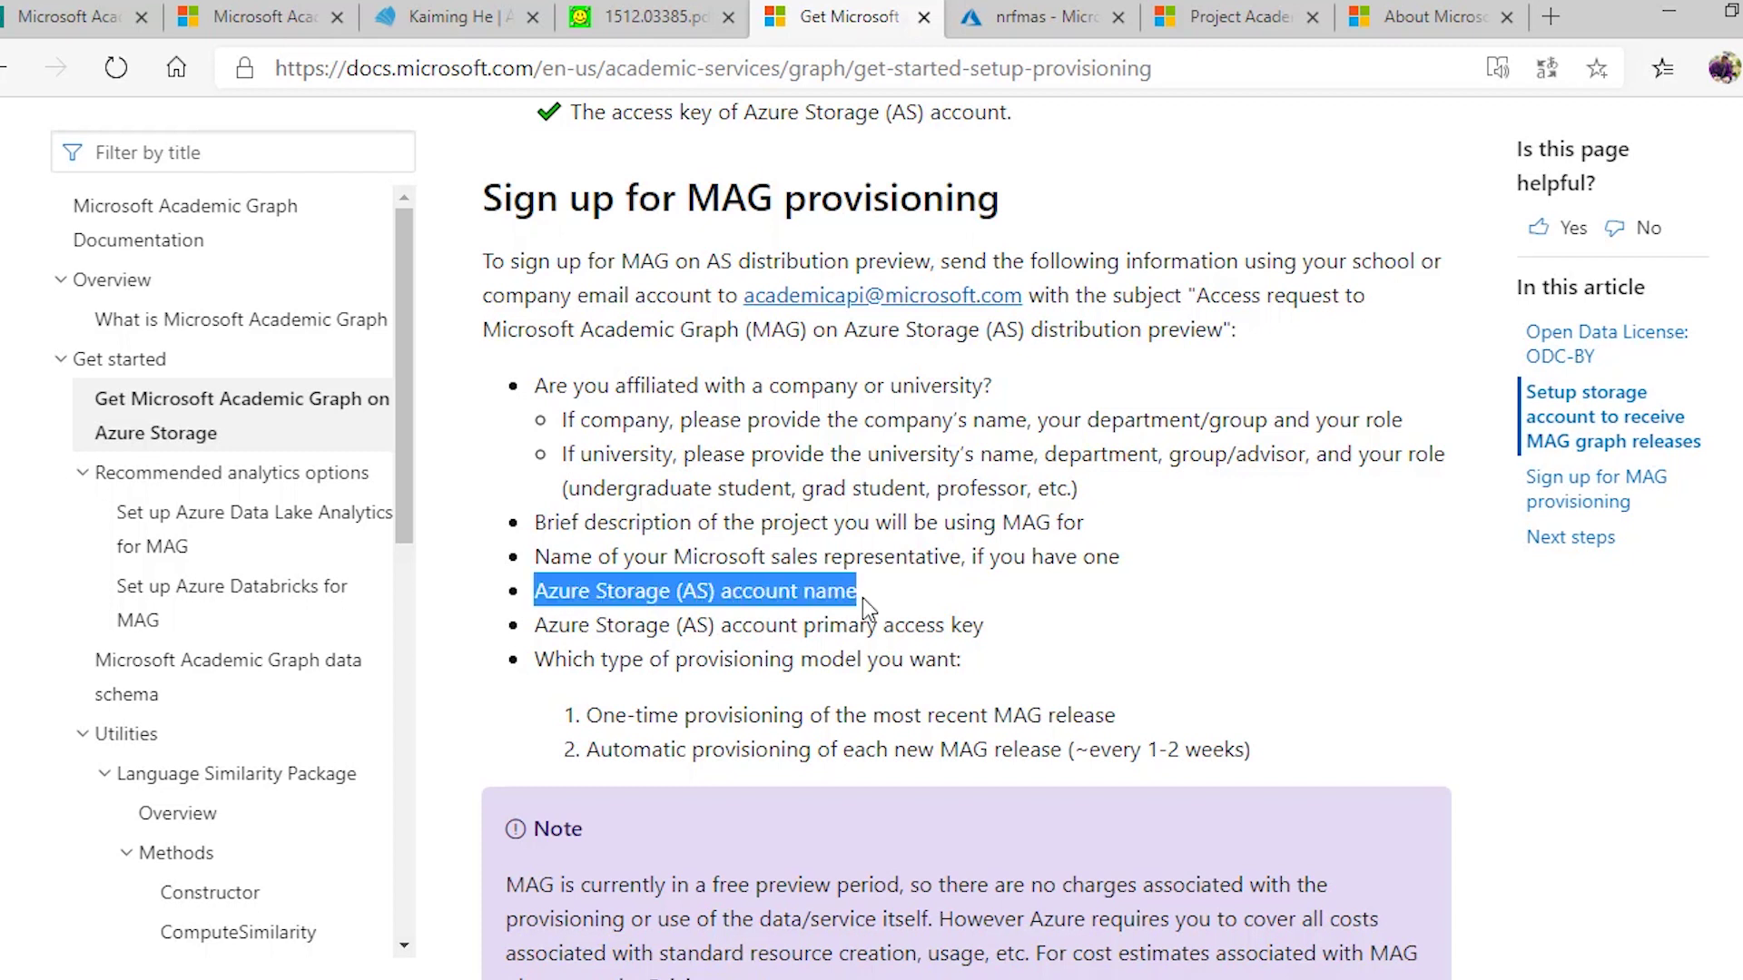
drag(548, 626, 990, 620)
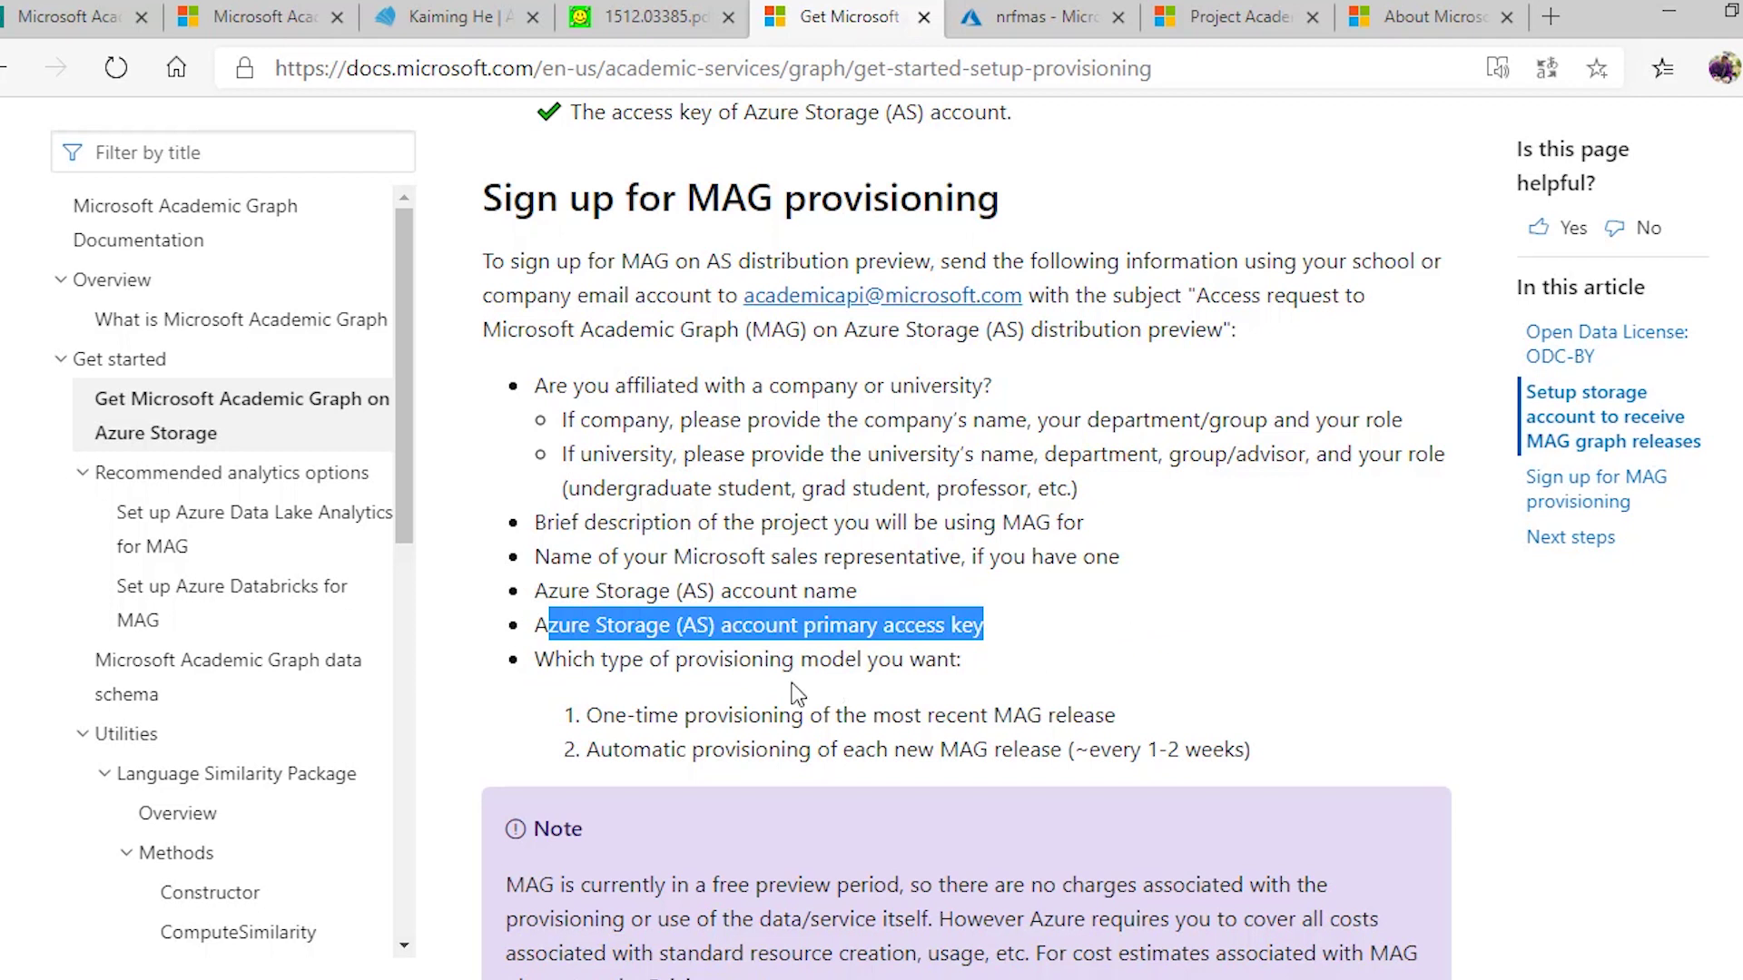
click(666, 724)
scroll(669, 709, down, 1)
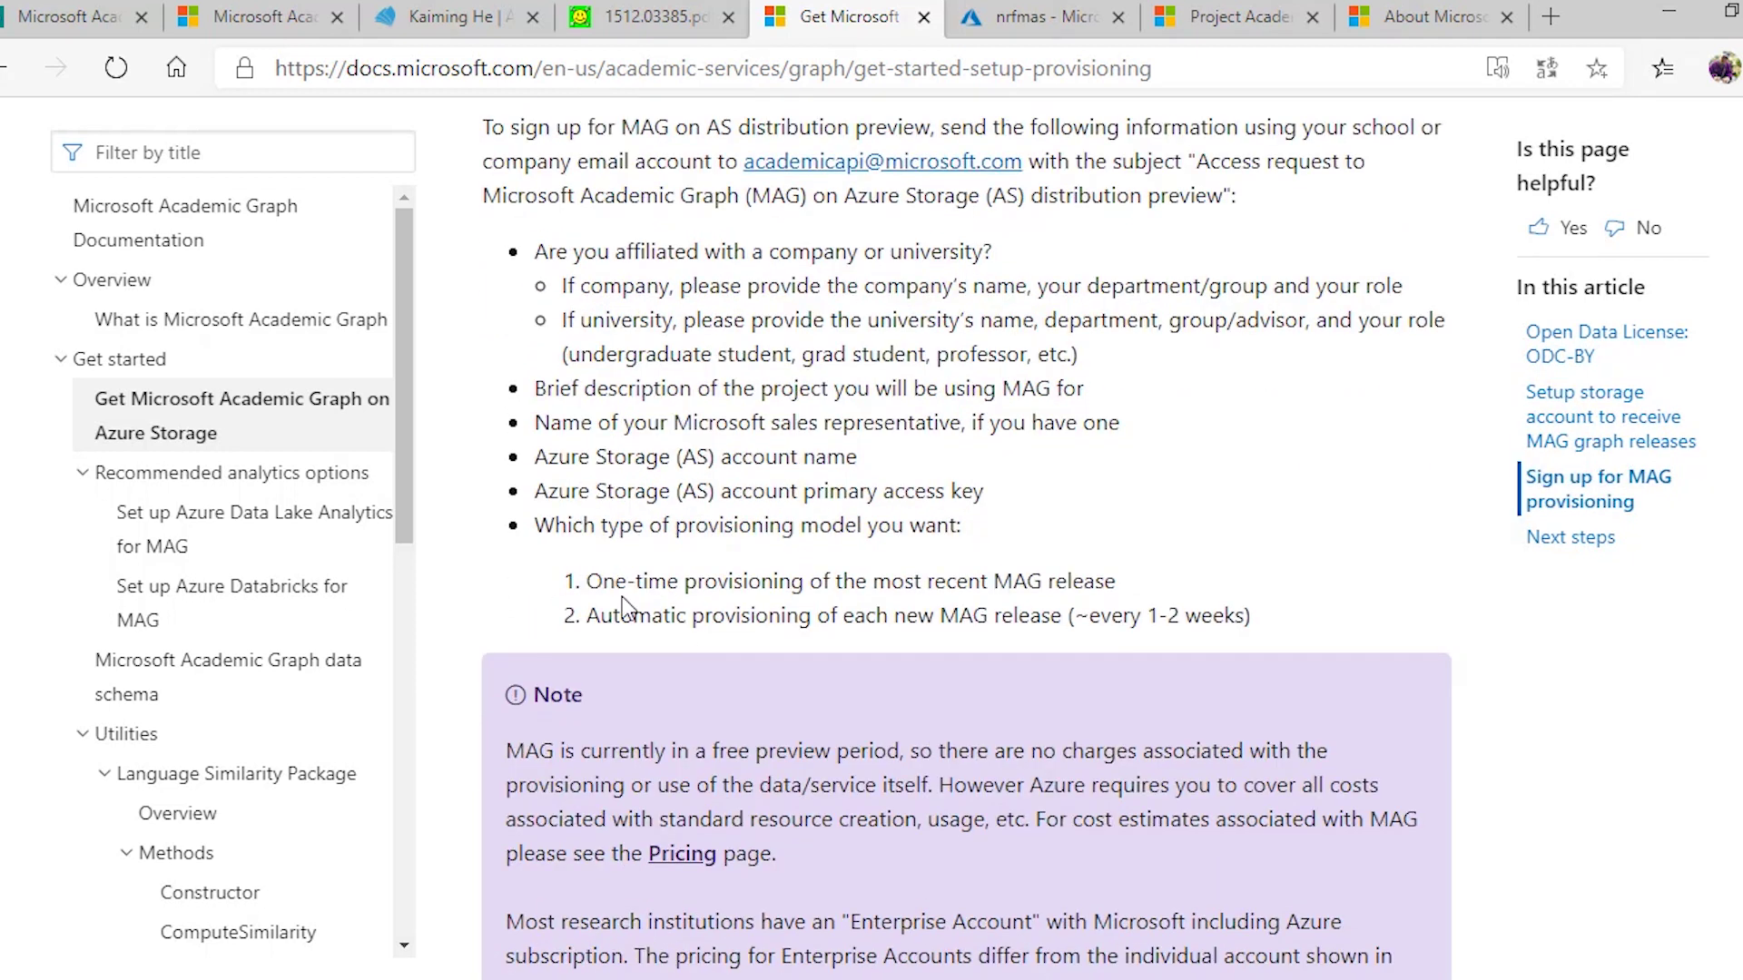
Step: Review the one-time and automatic provisioning models for MAG releases, highlighting the option text, and read on to Next steps
drag(591, 591, 1100, 581)
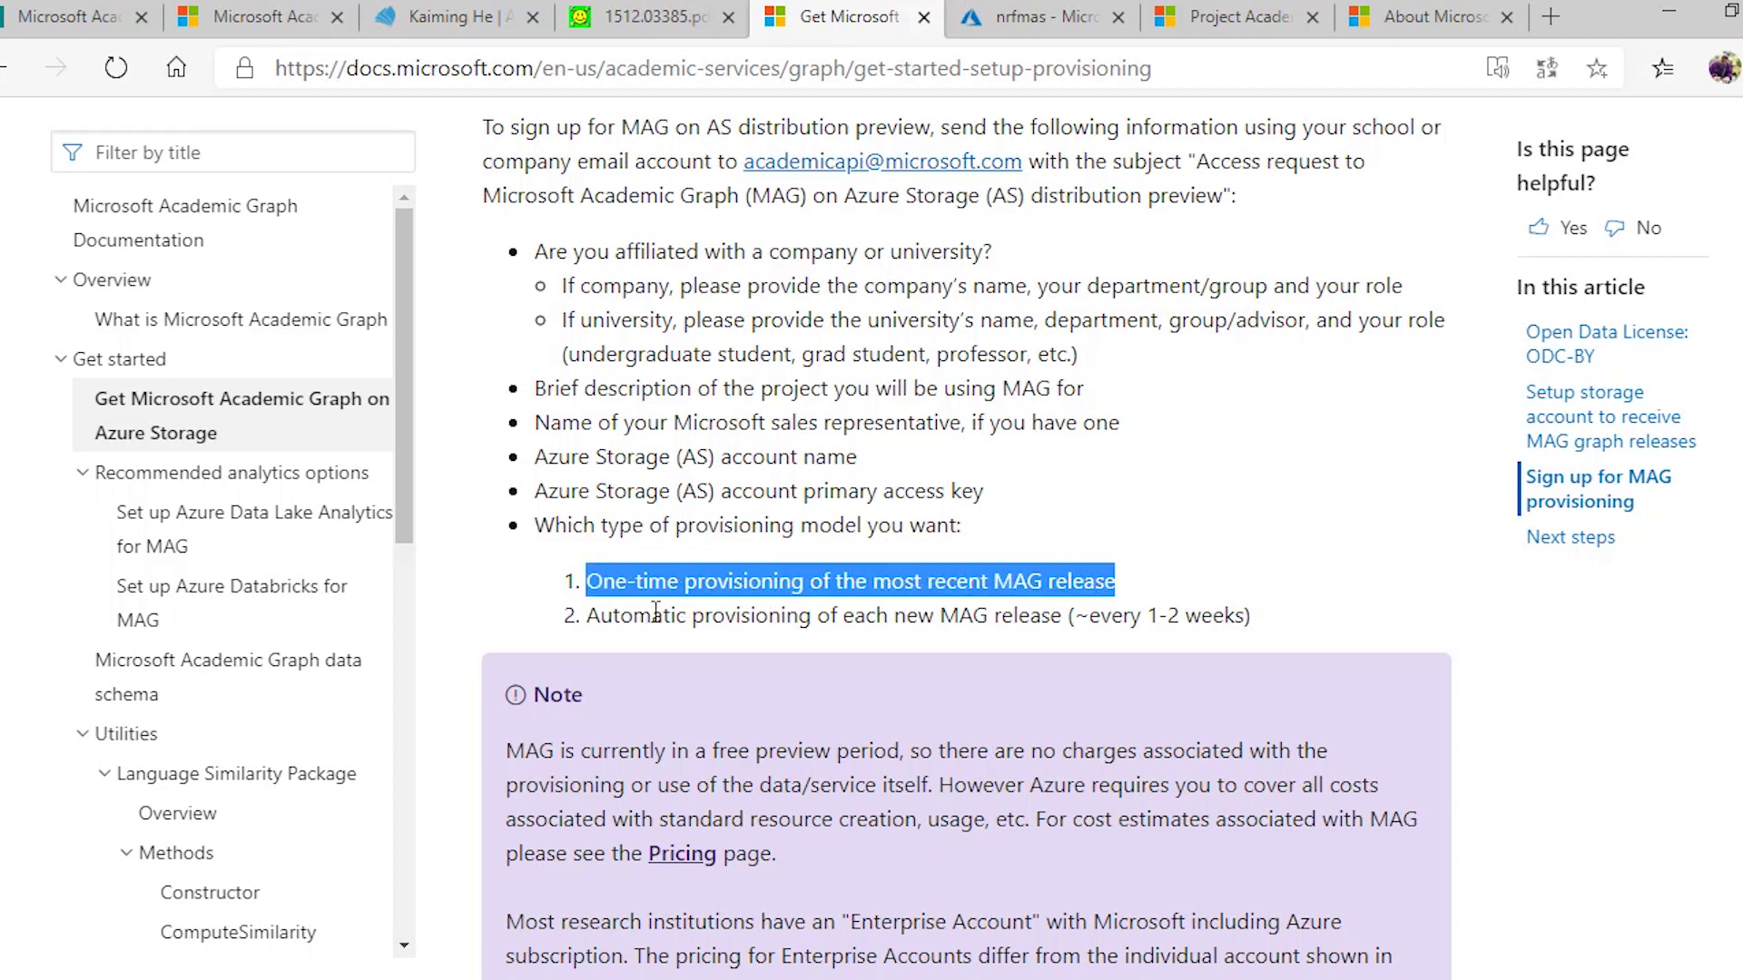
click(887, 585)
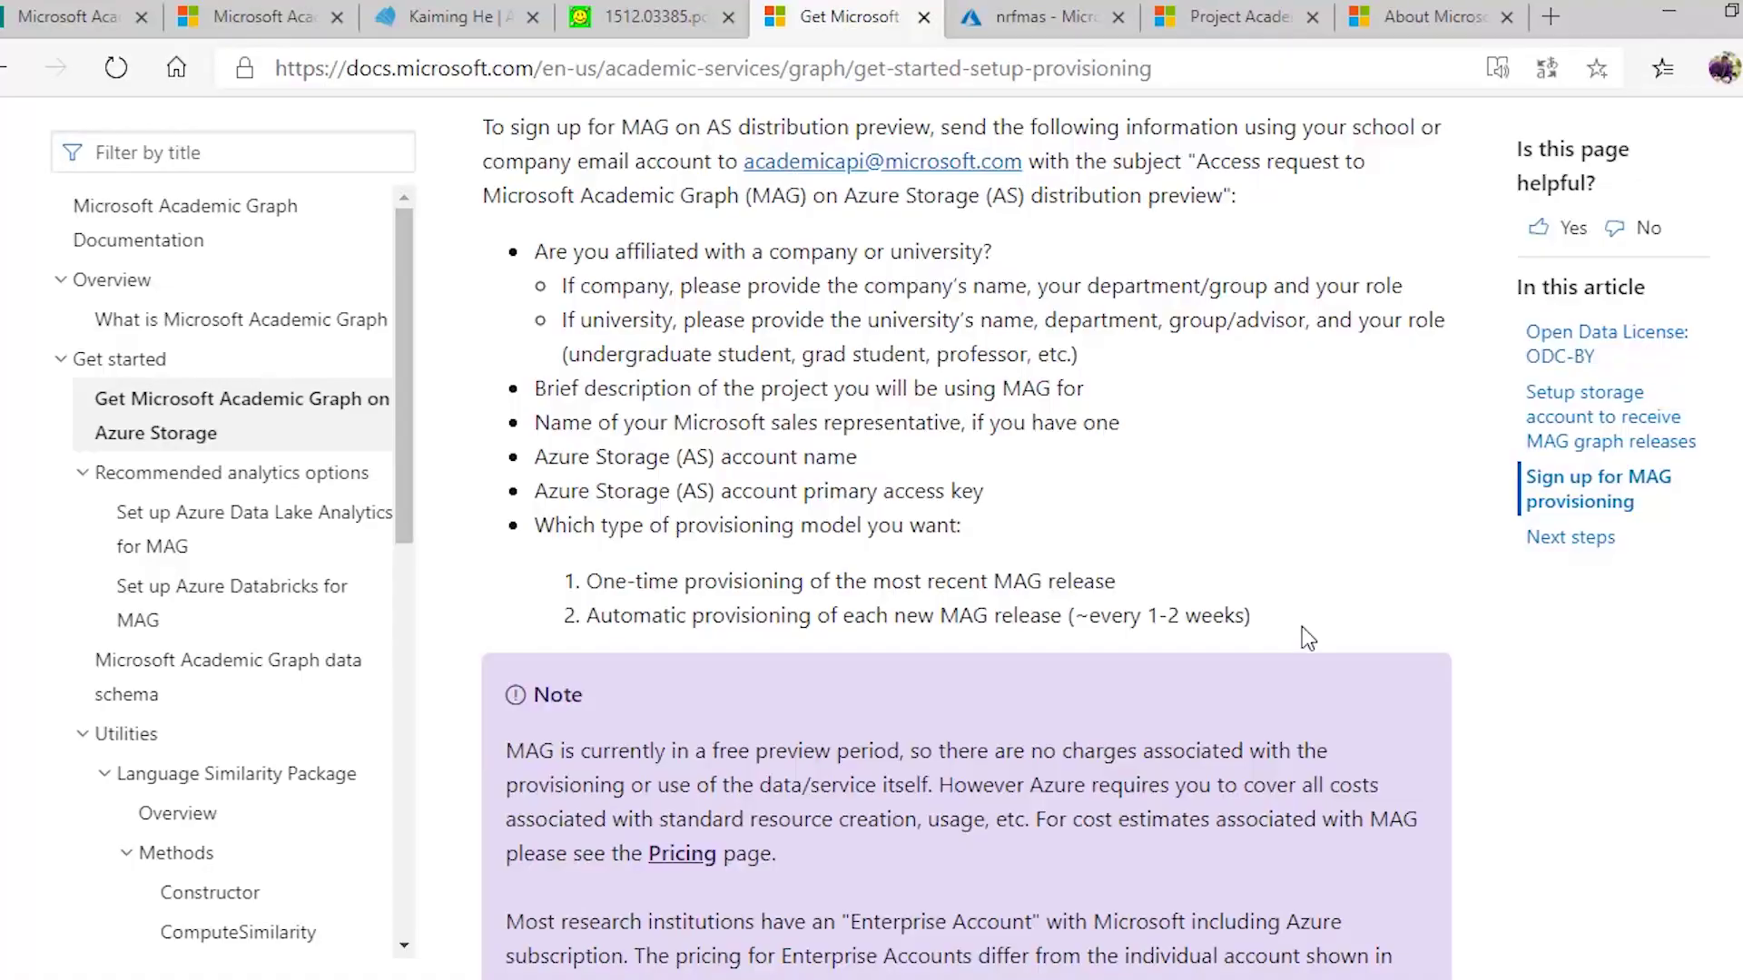
drag(529, 695, 873, 688)
drag(578, 619, 1244, 611)
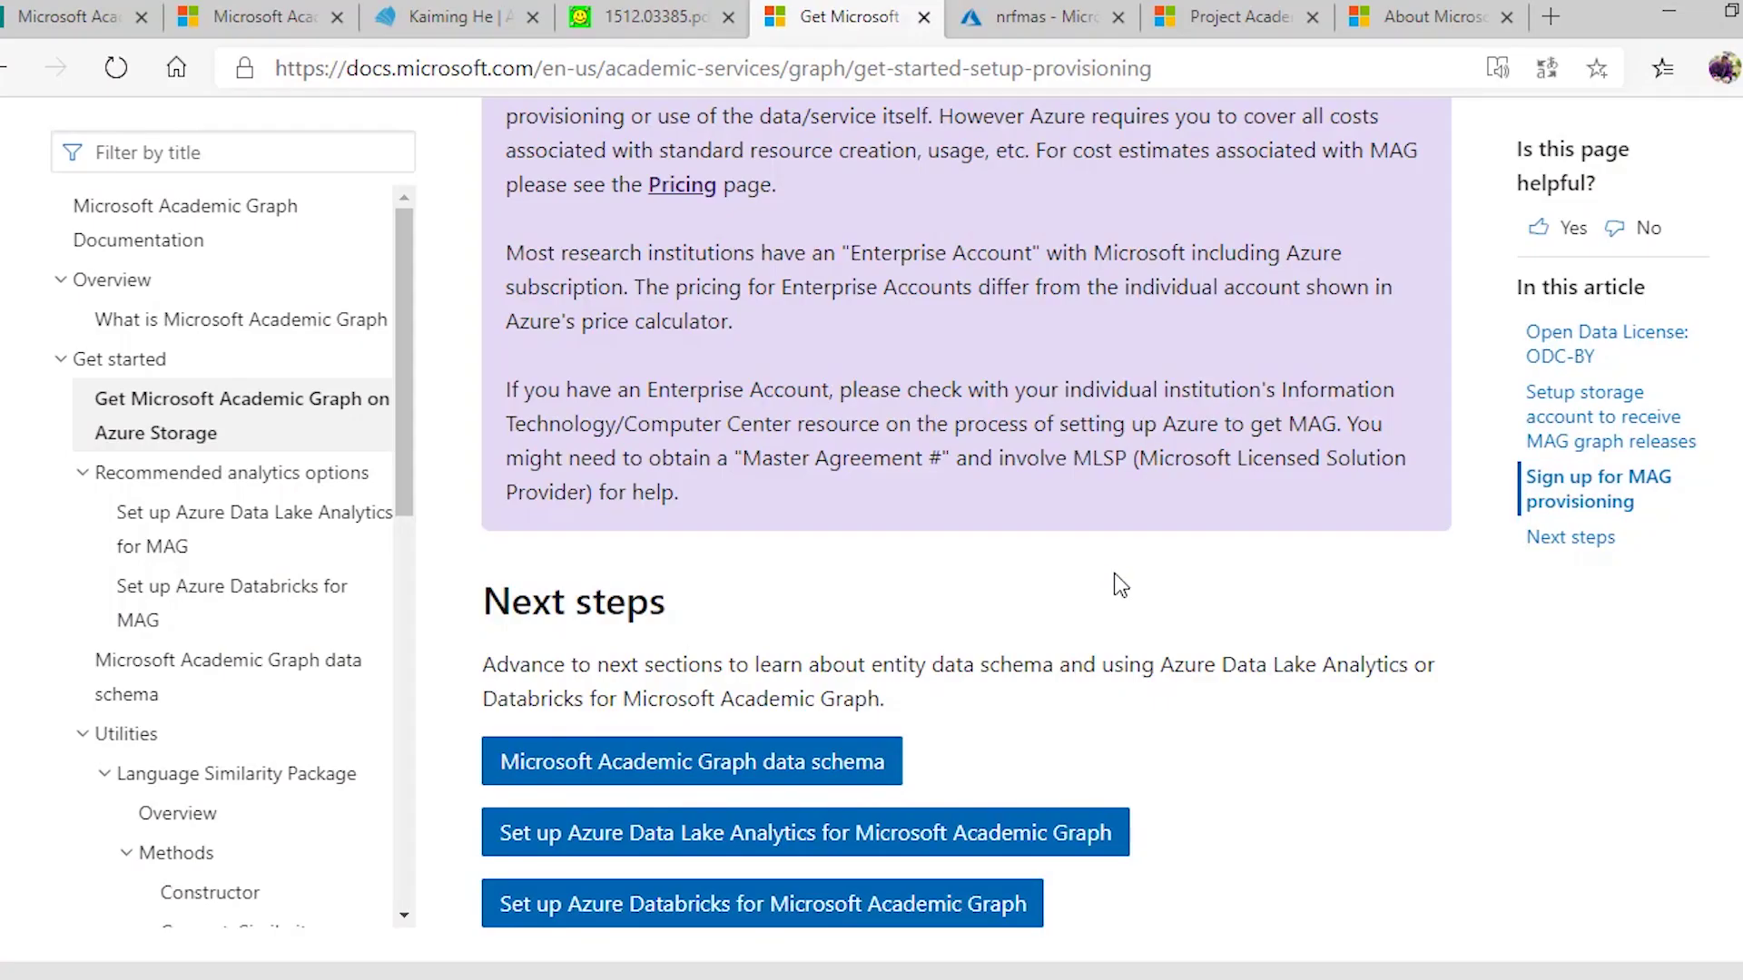
Step: Switch to the Azure portal and open the access keys of the nrfmas storage account
click(1065, 26)
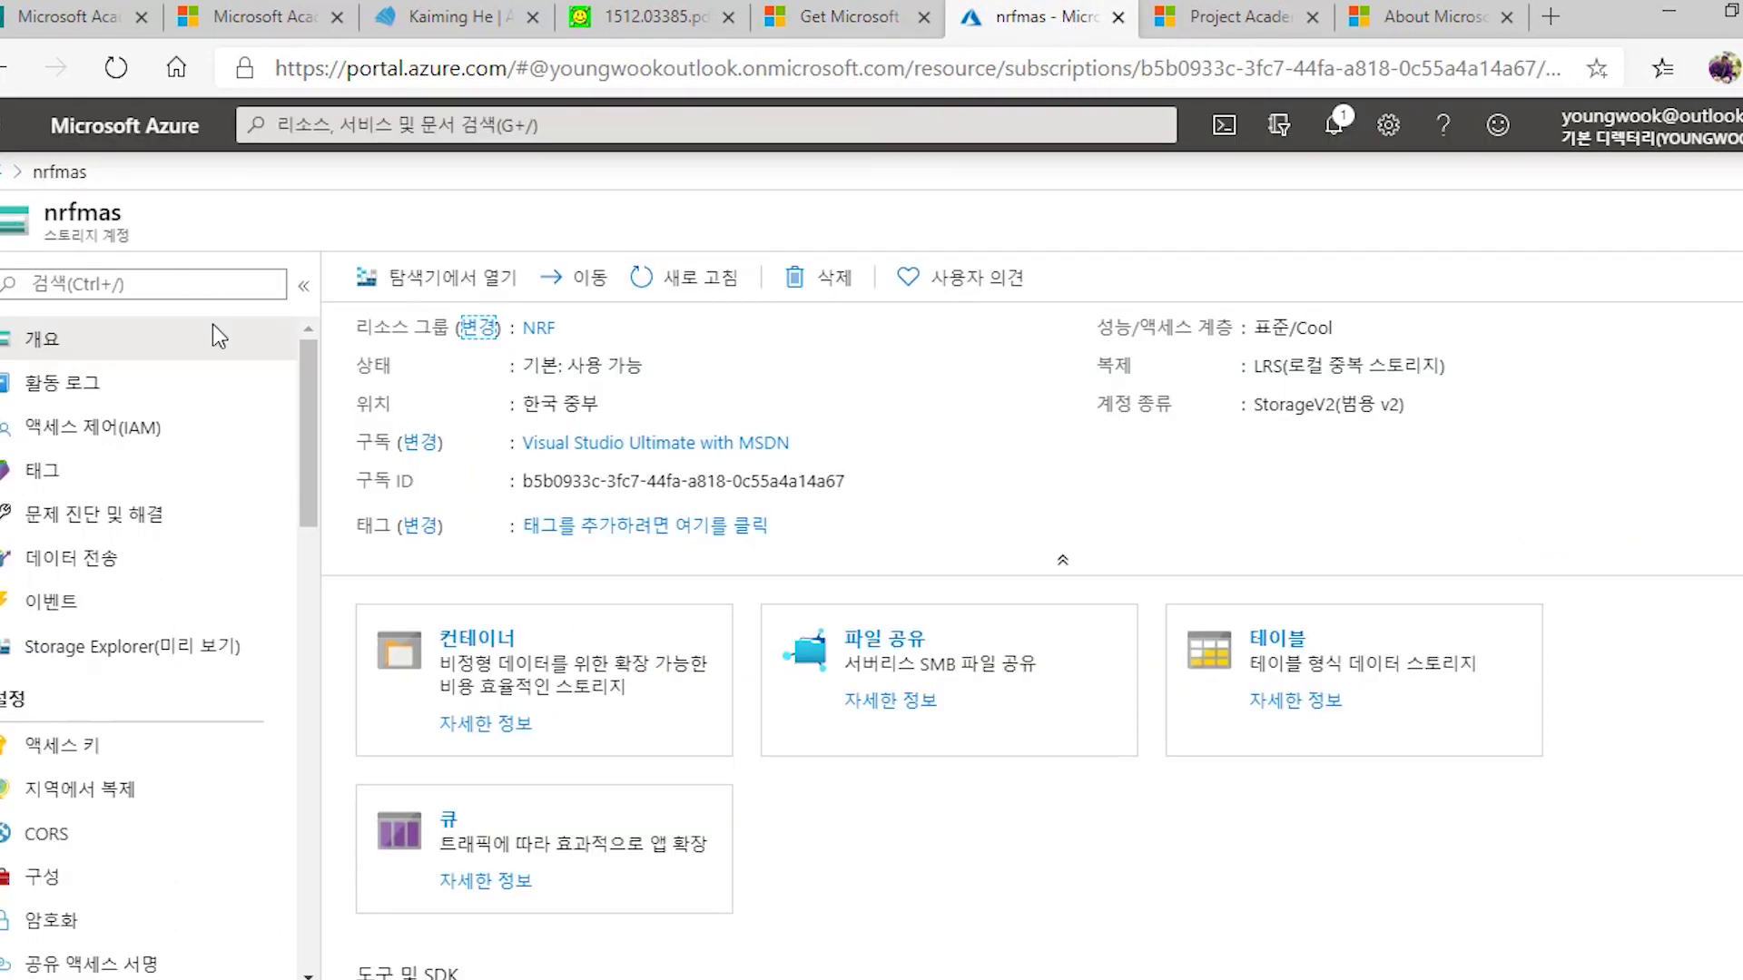
scroll(36, 726, down, 3)
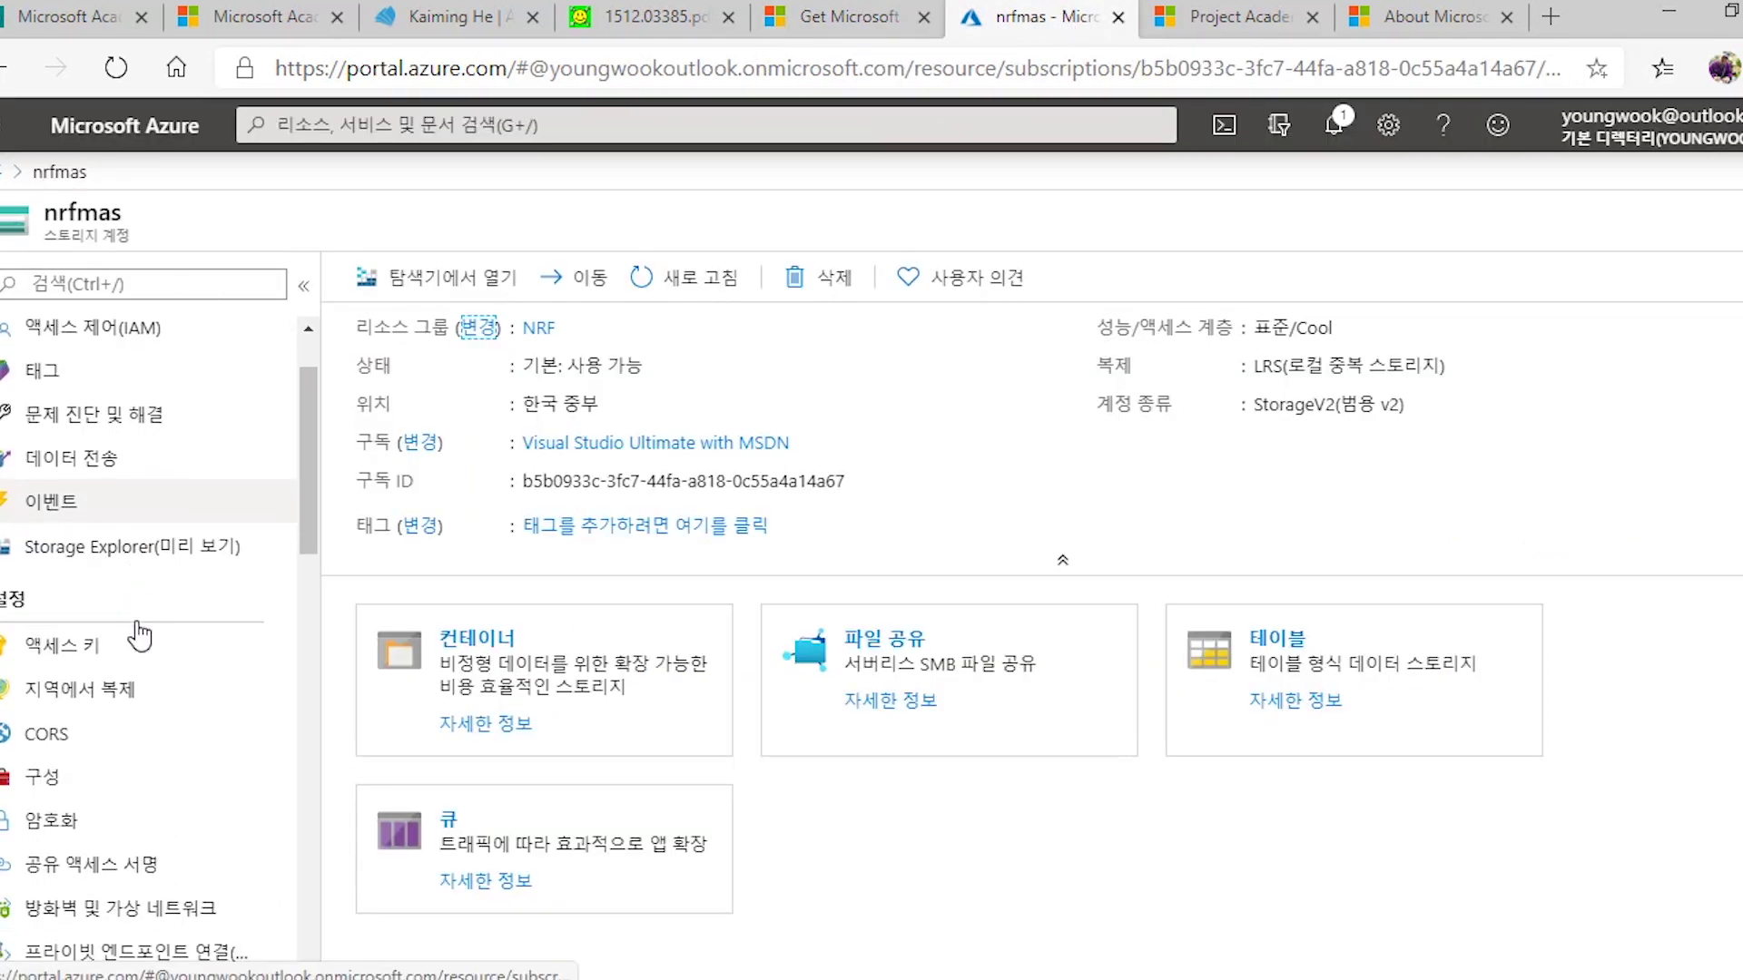
scroll(116, 588, down, 3)
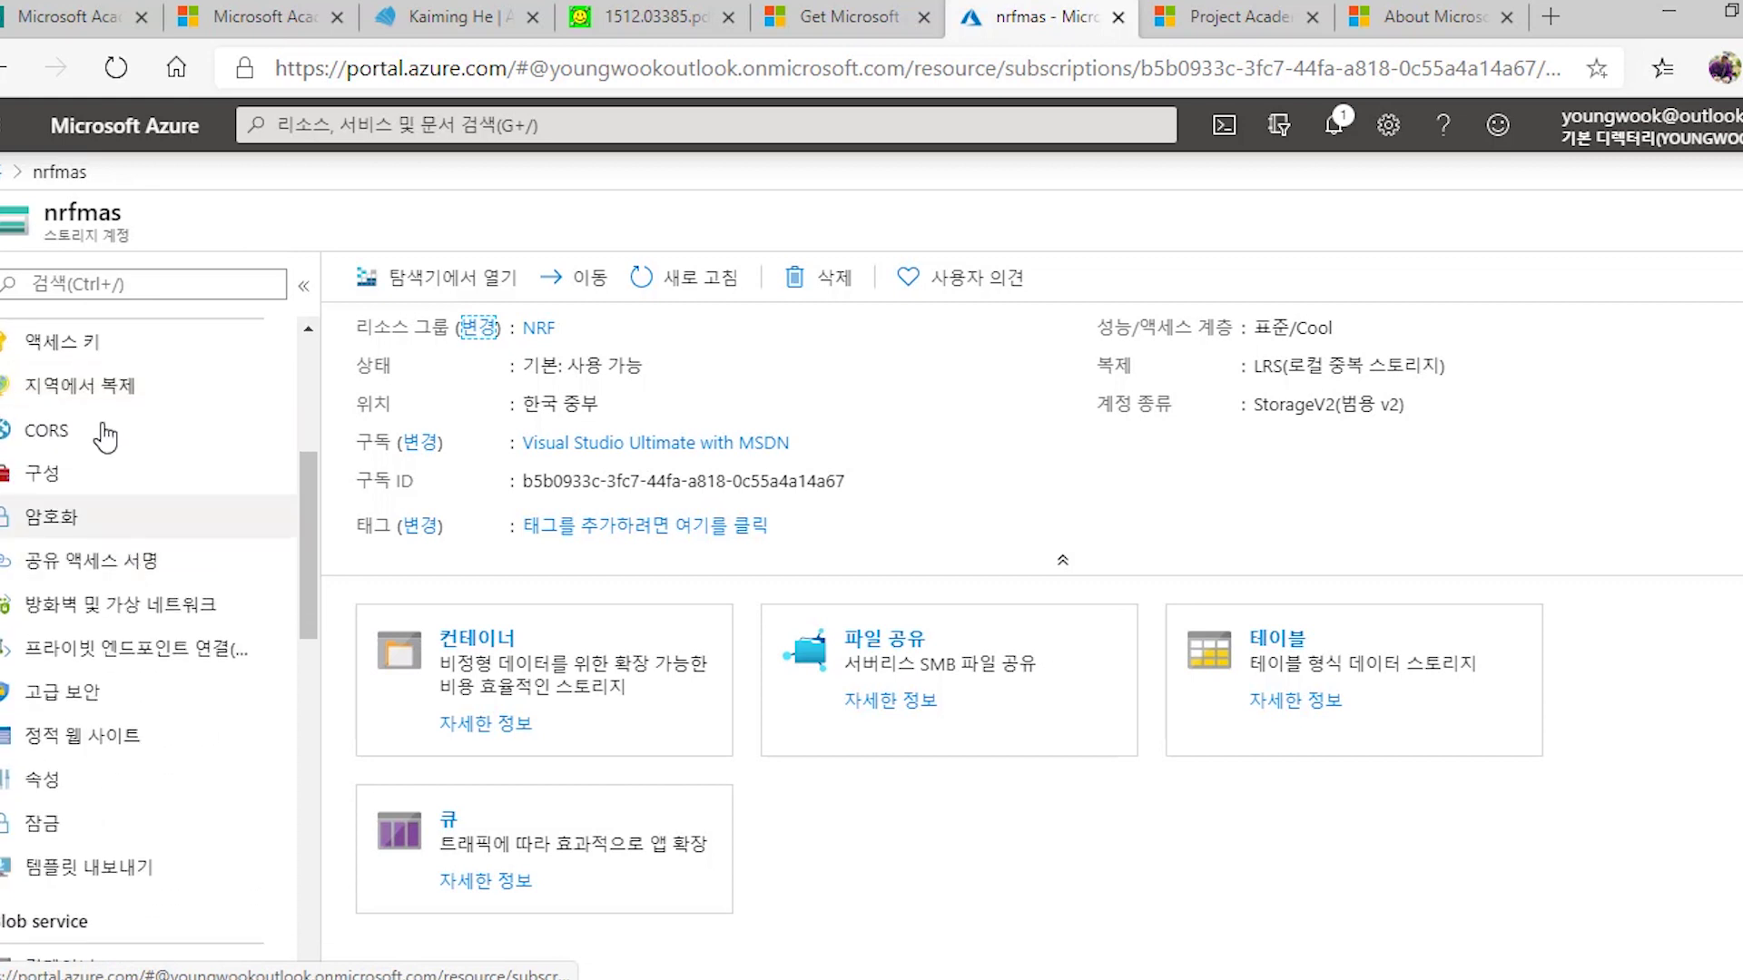
click(91, 356)
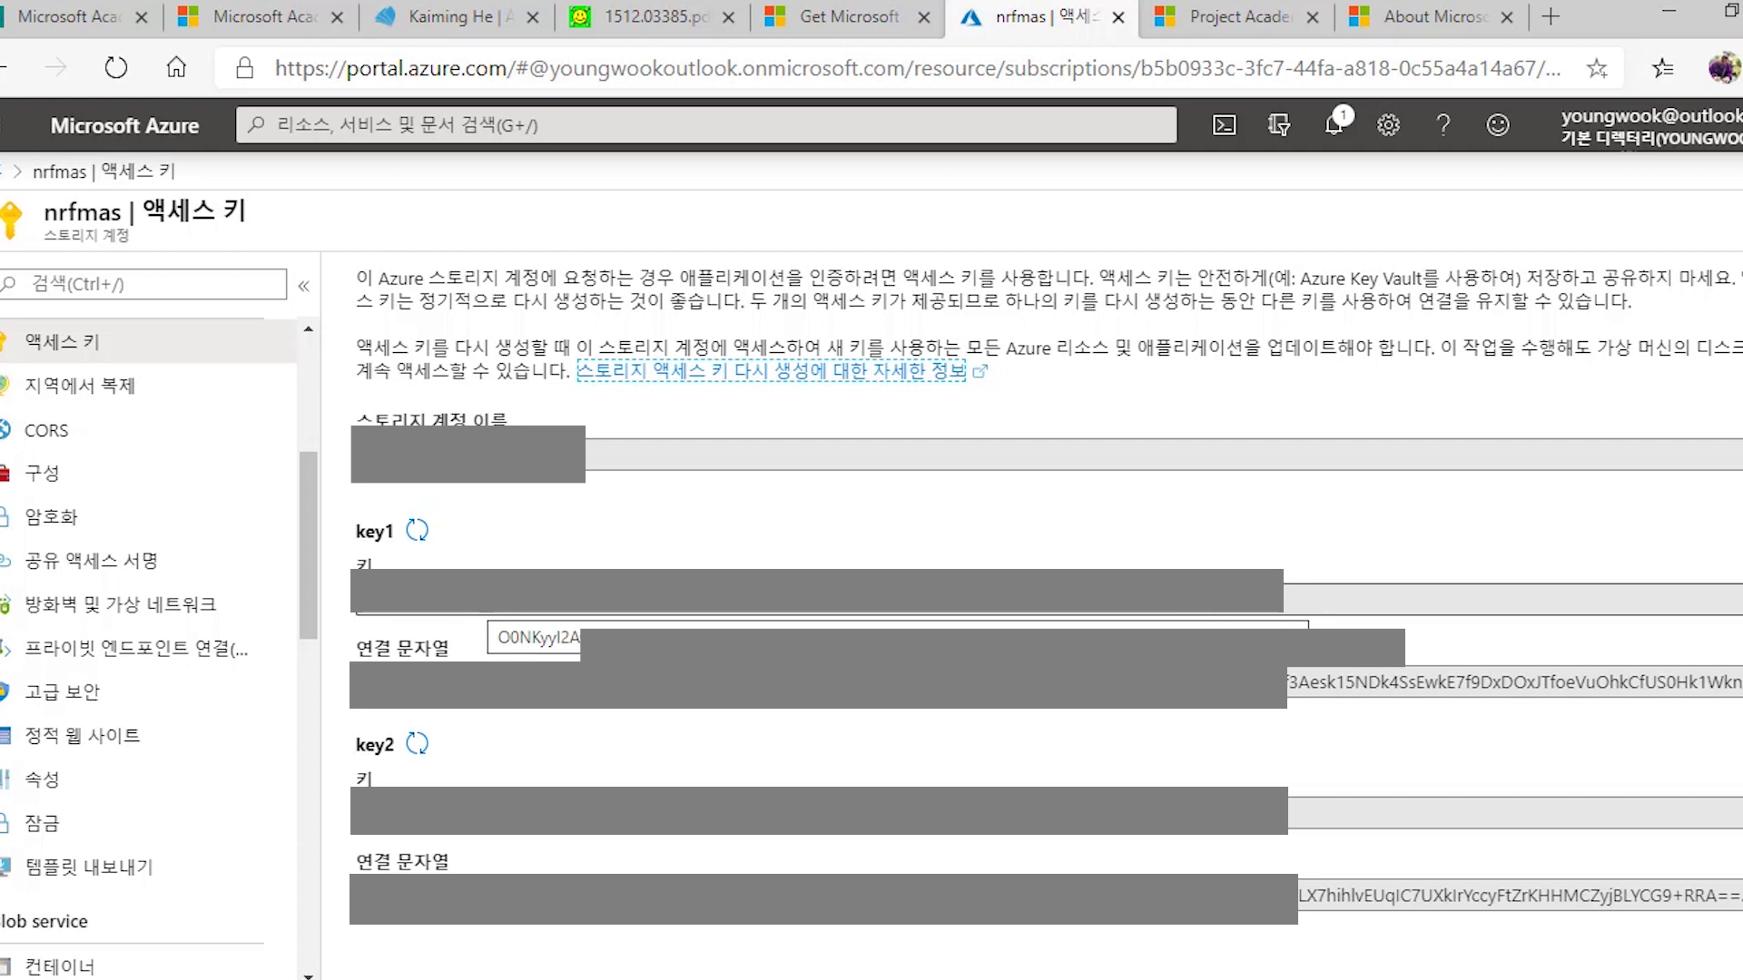
Step: Open the mag folder in the storage account's mag-2020-03-06 container and examine the files and their sizes
scroll(138, 610, down, 2)
scroll(141, 607, down, 2)
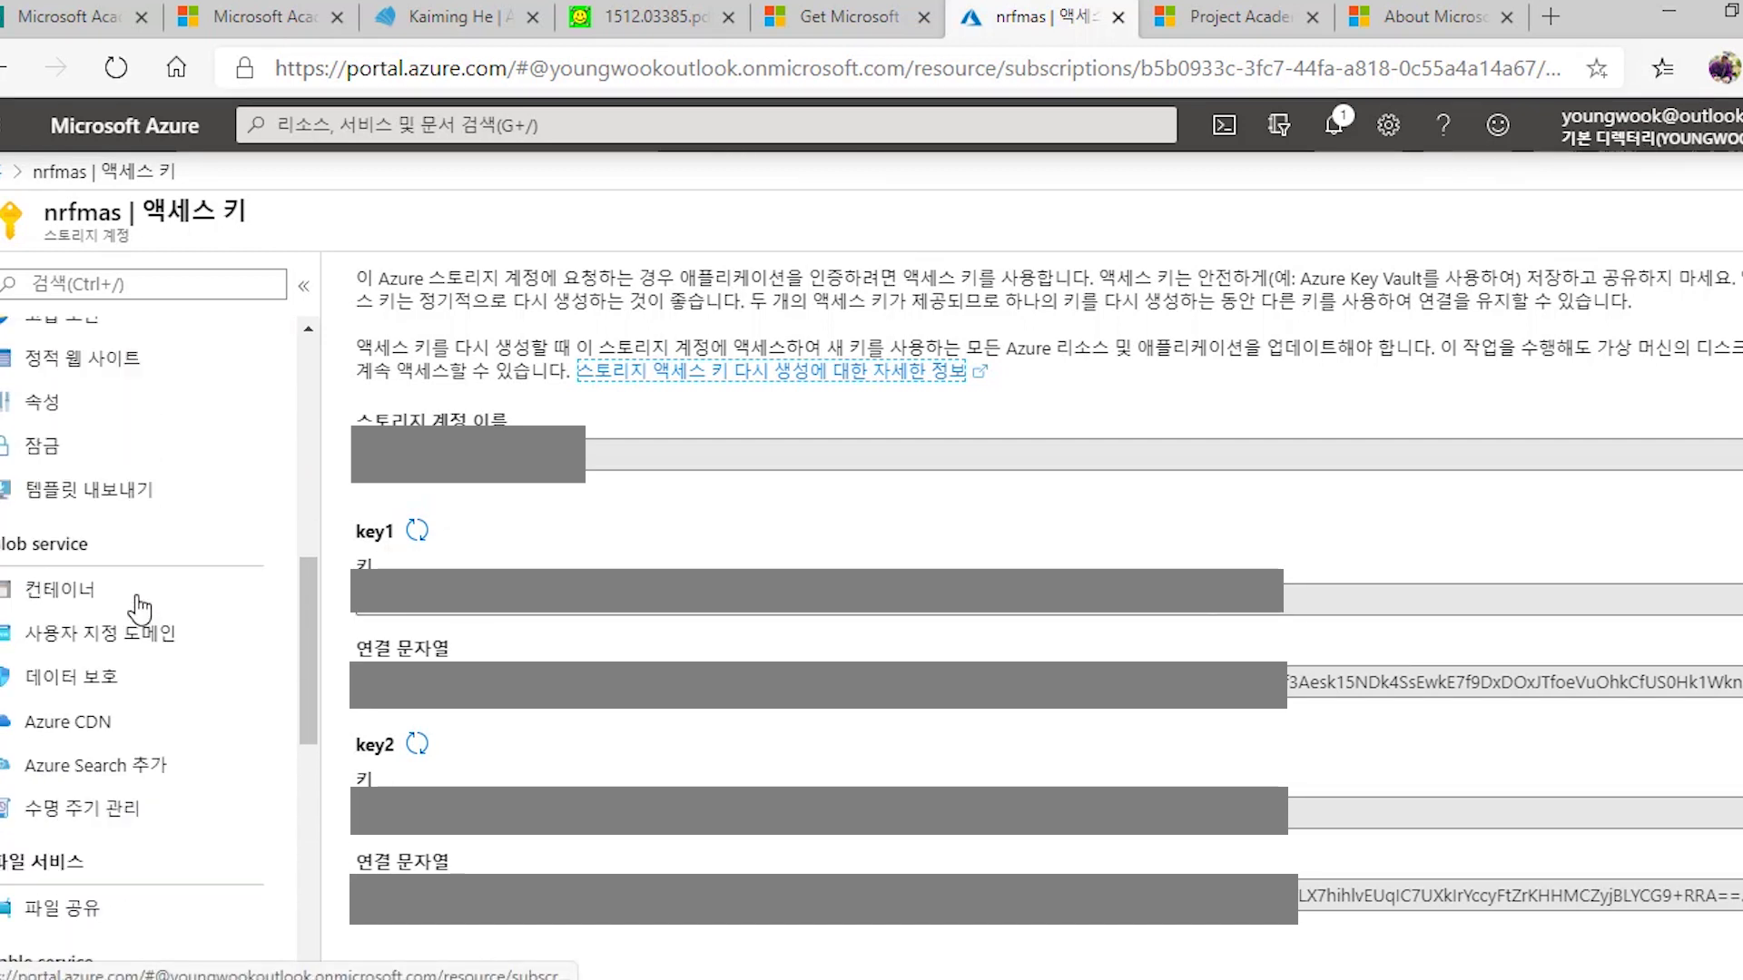
click(145, 572)
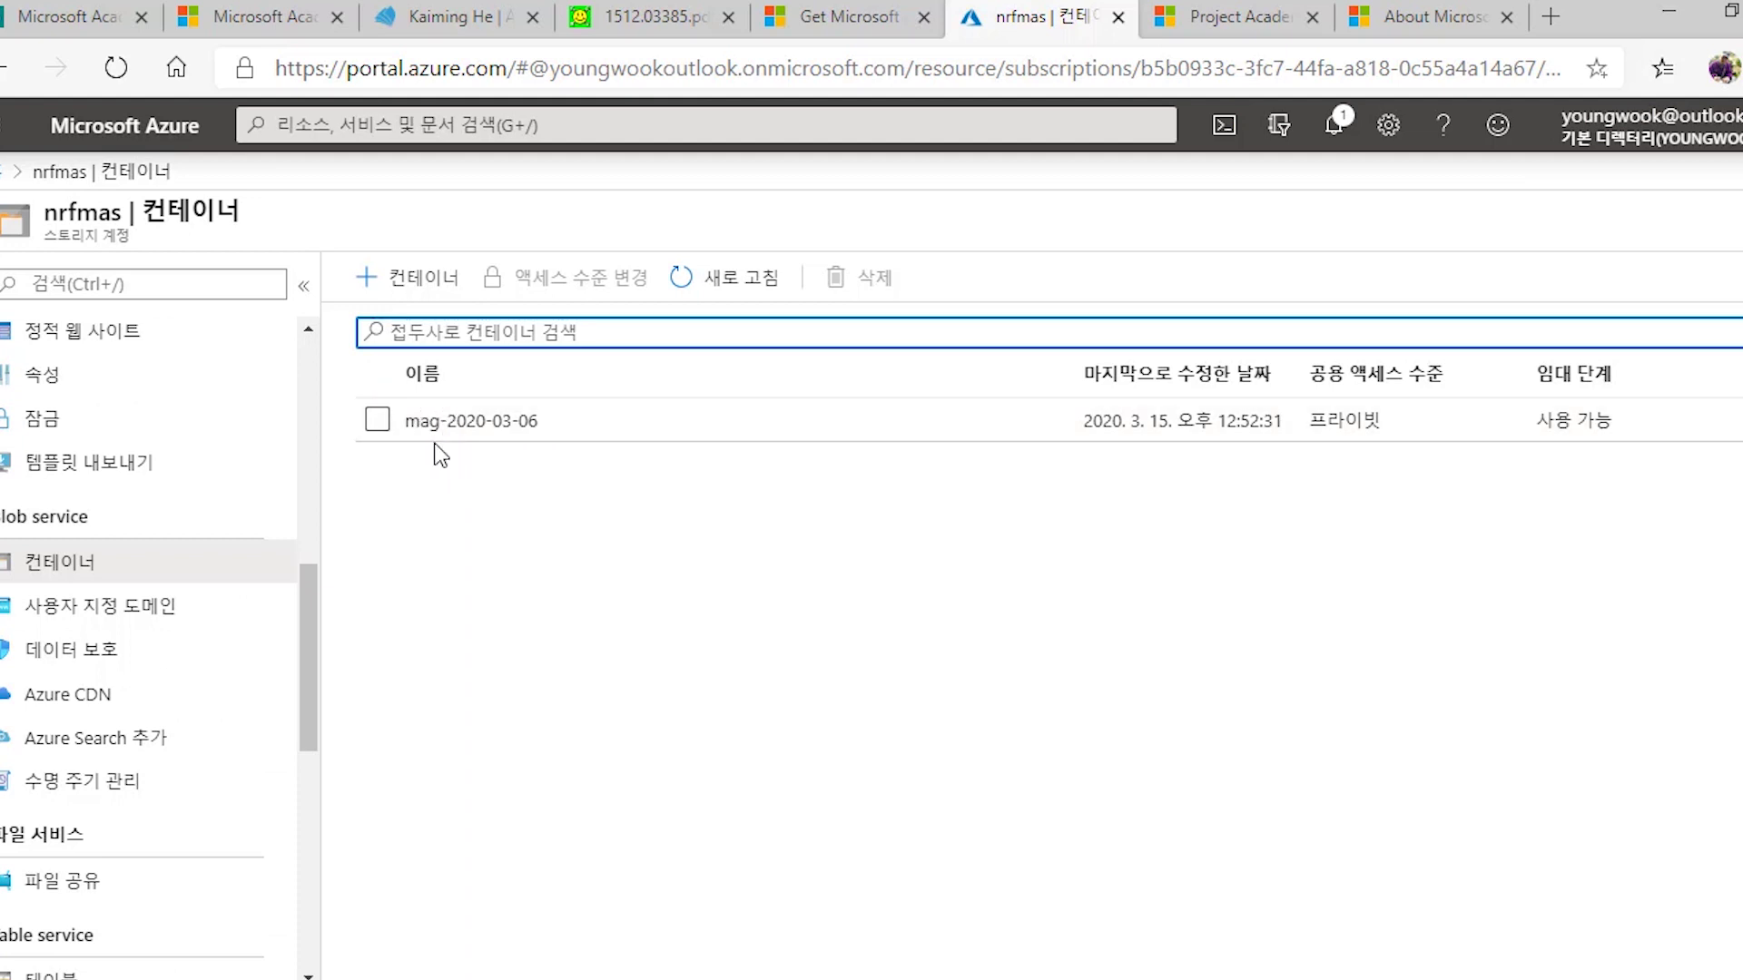
click(502, 443)
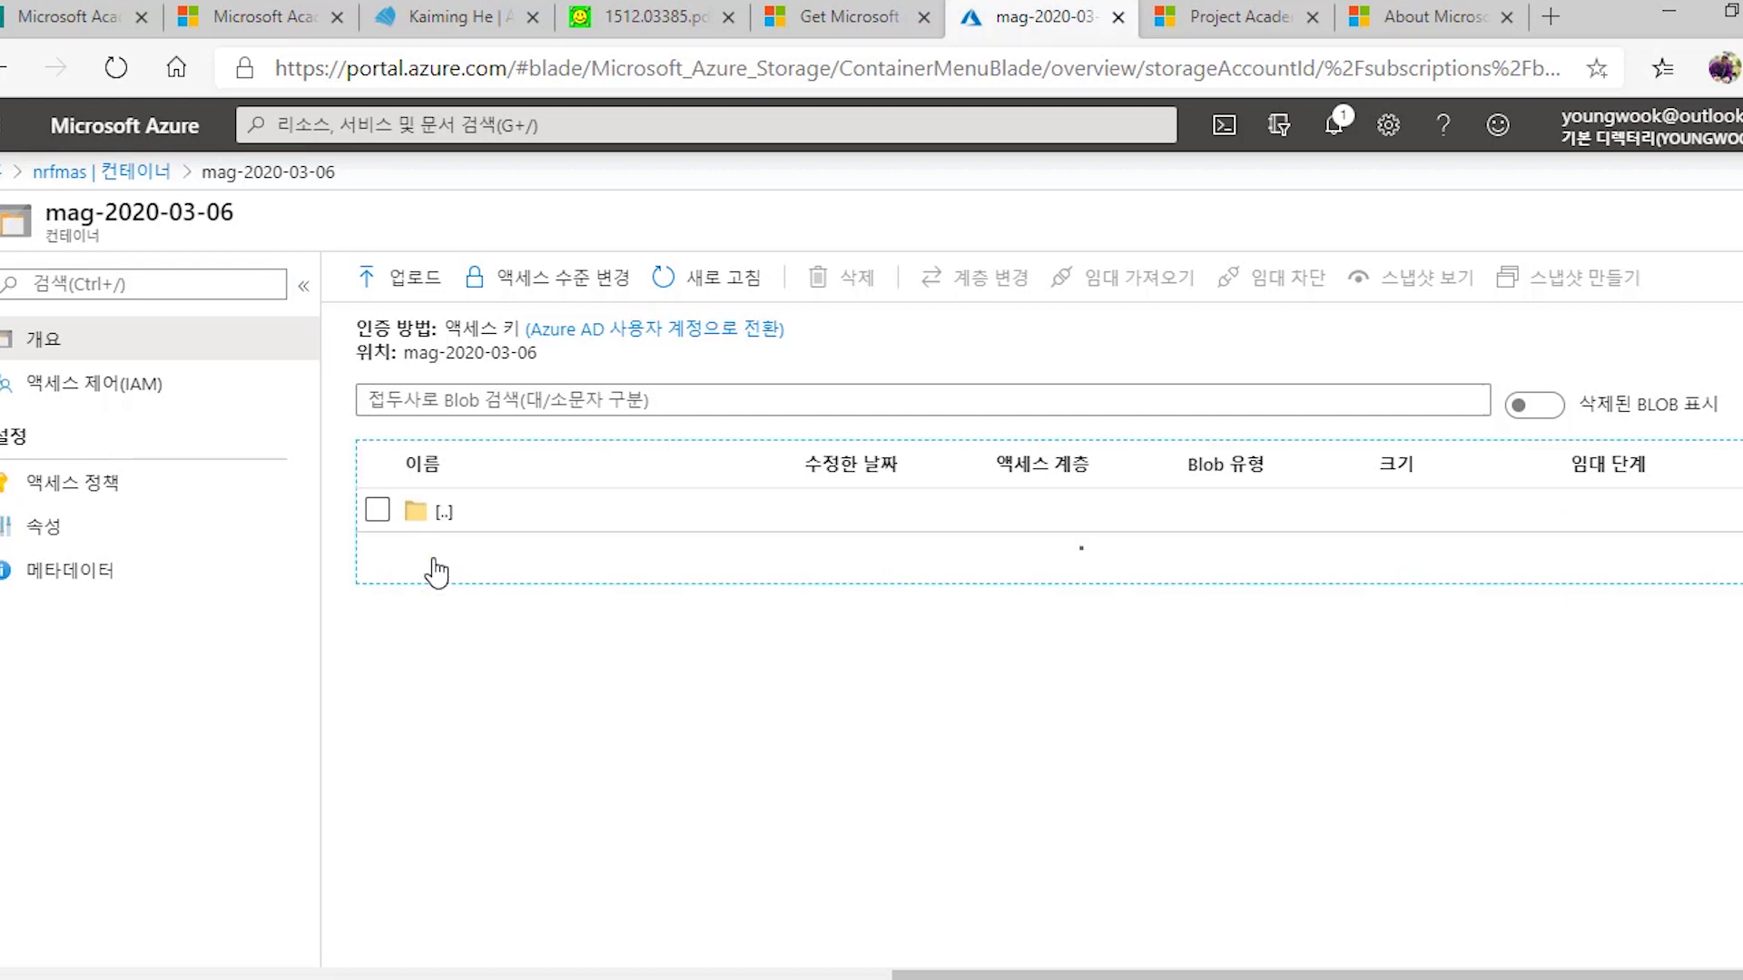
click(445, 556)
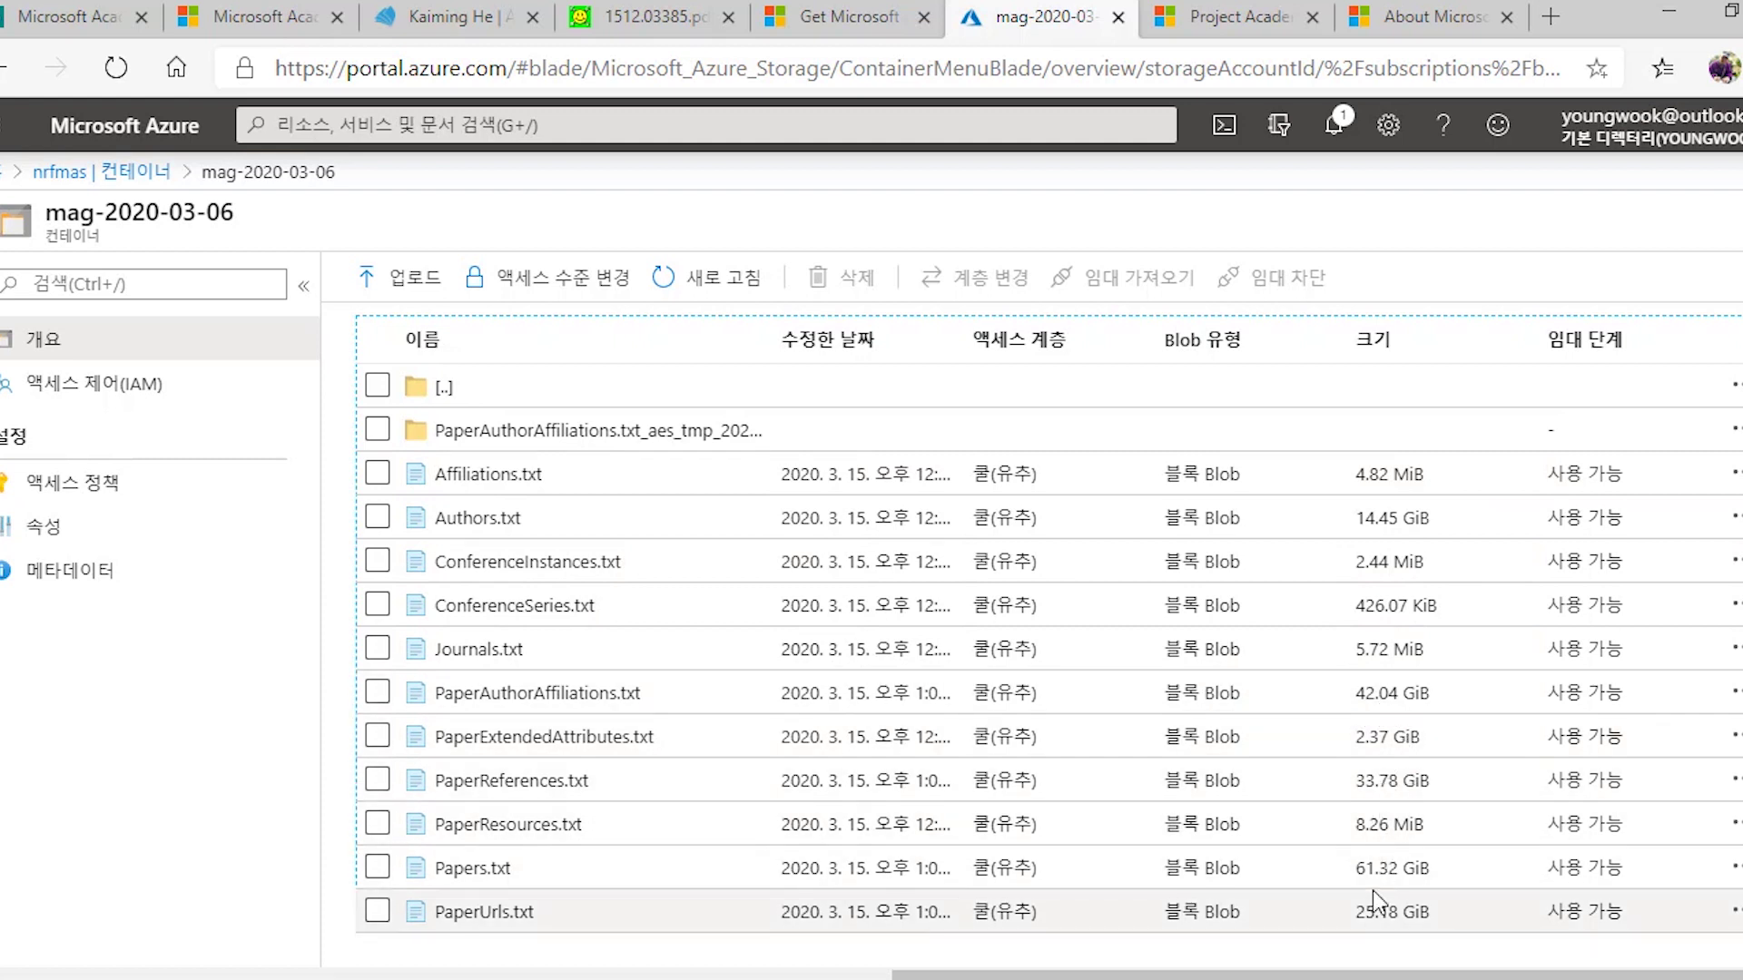
scroll(1364, 899, up, 1)
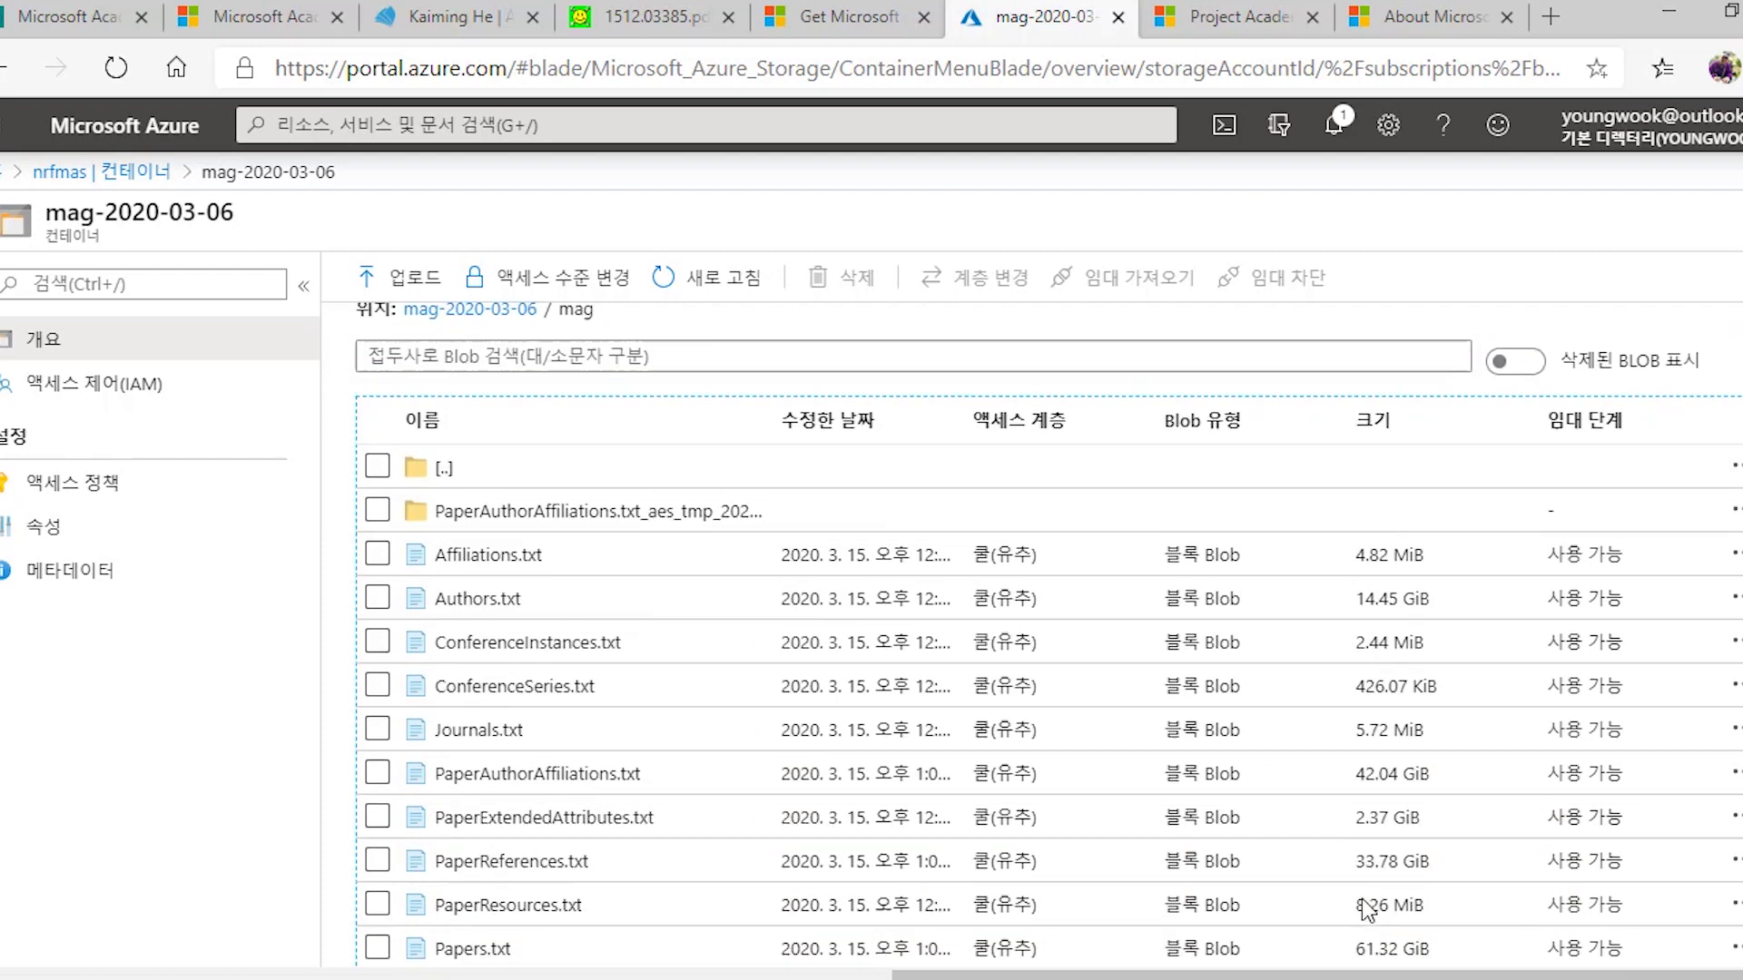
scroll(1364, 899, down, 1)
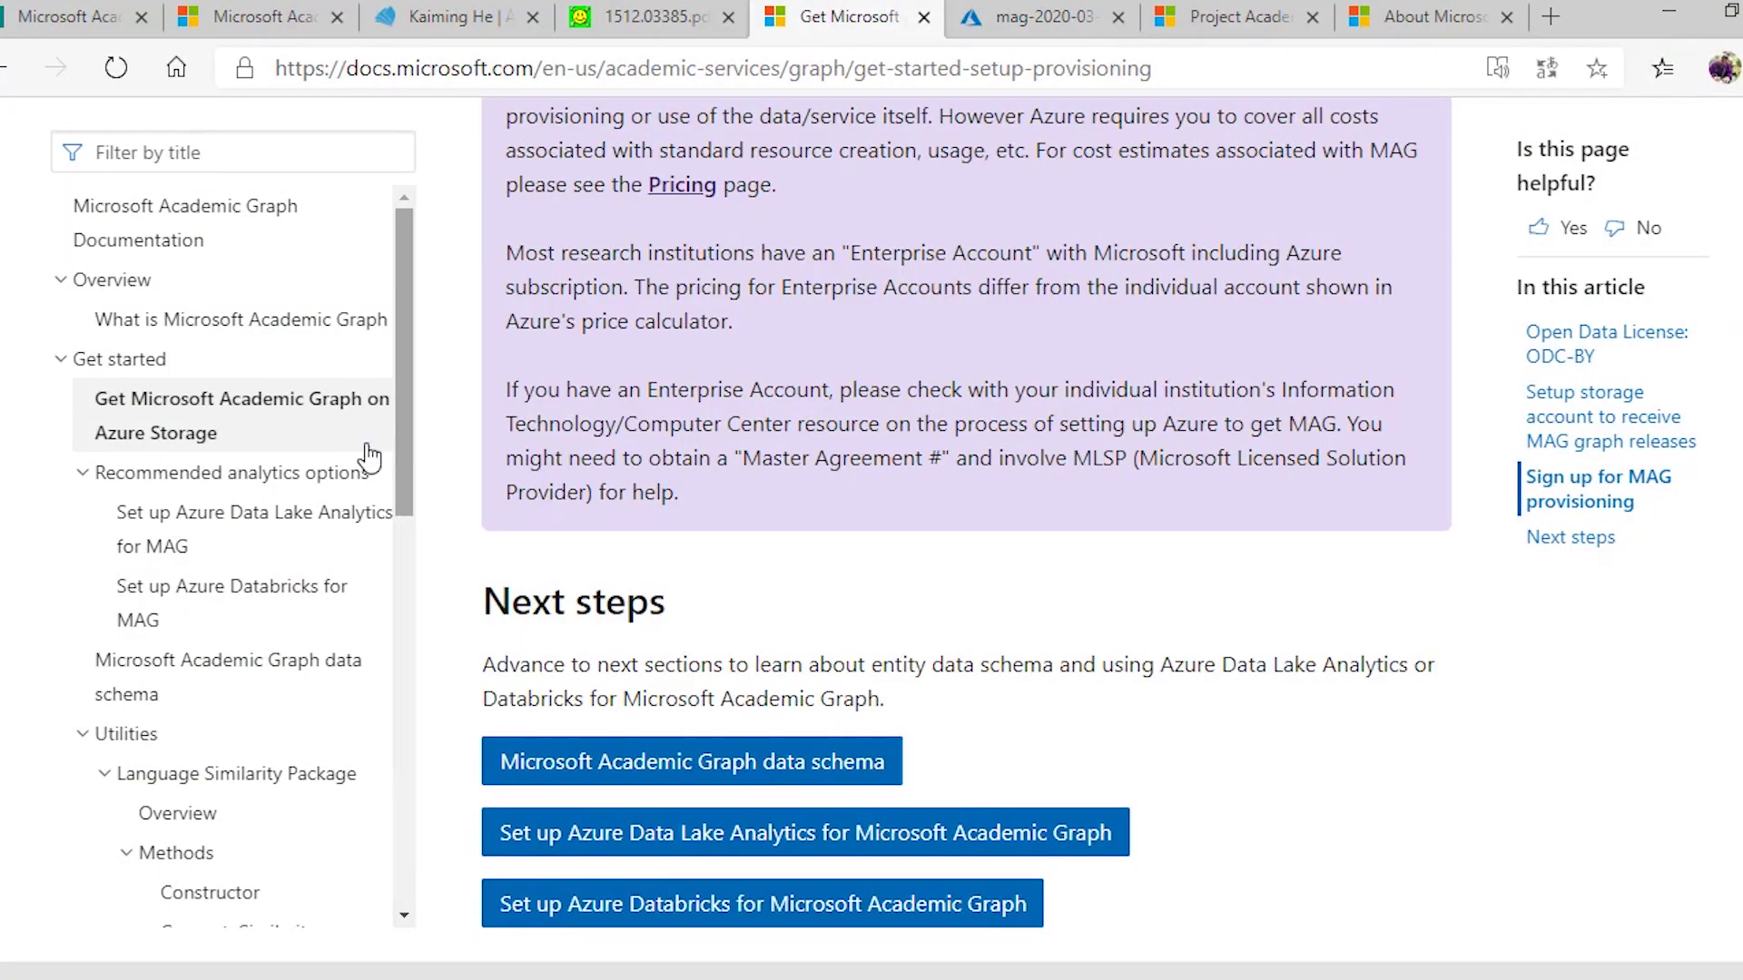
Step: Return to the documentation, open the Azure Data Lake Analytics setup article for MAG, and highlight "Azure Data Lake Analytics" in its title
click(240, 512)
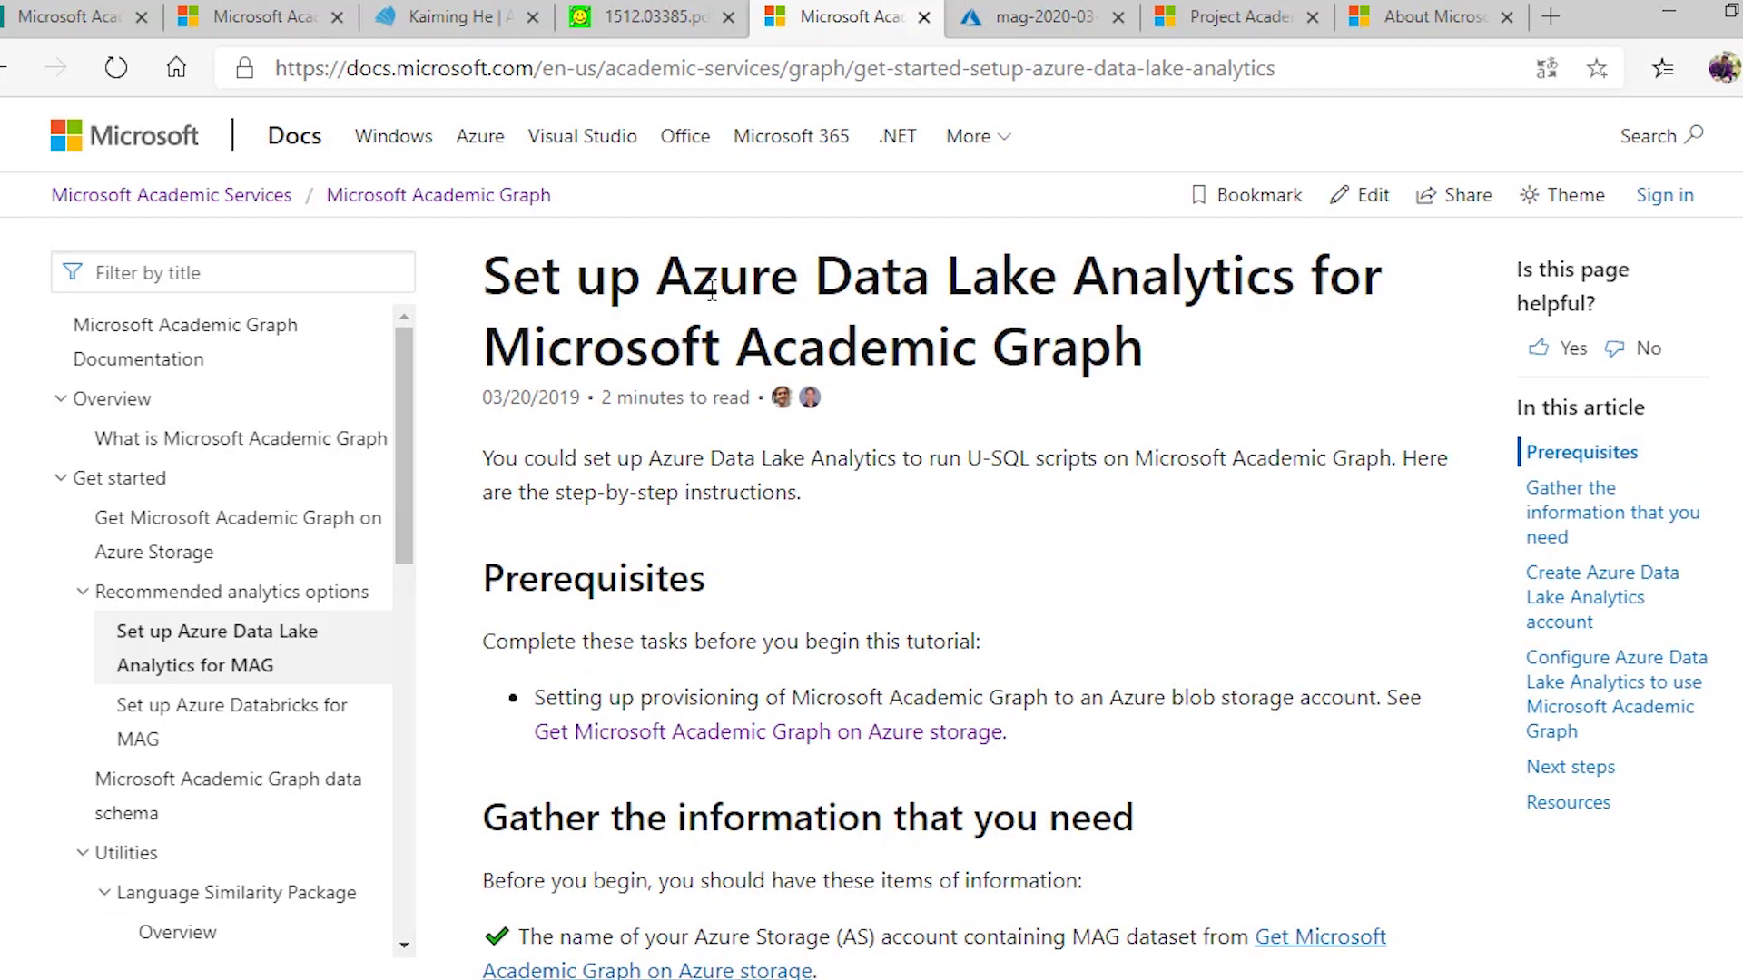
drag(654, 283, 1295, 305)
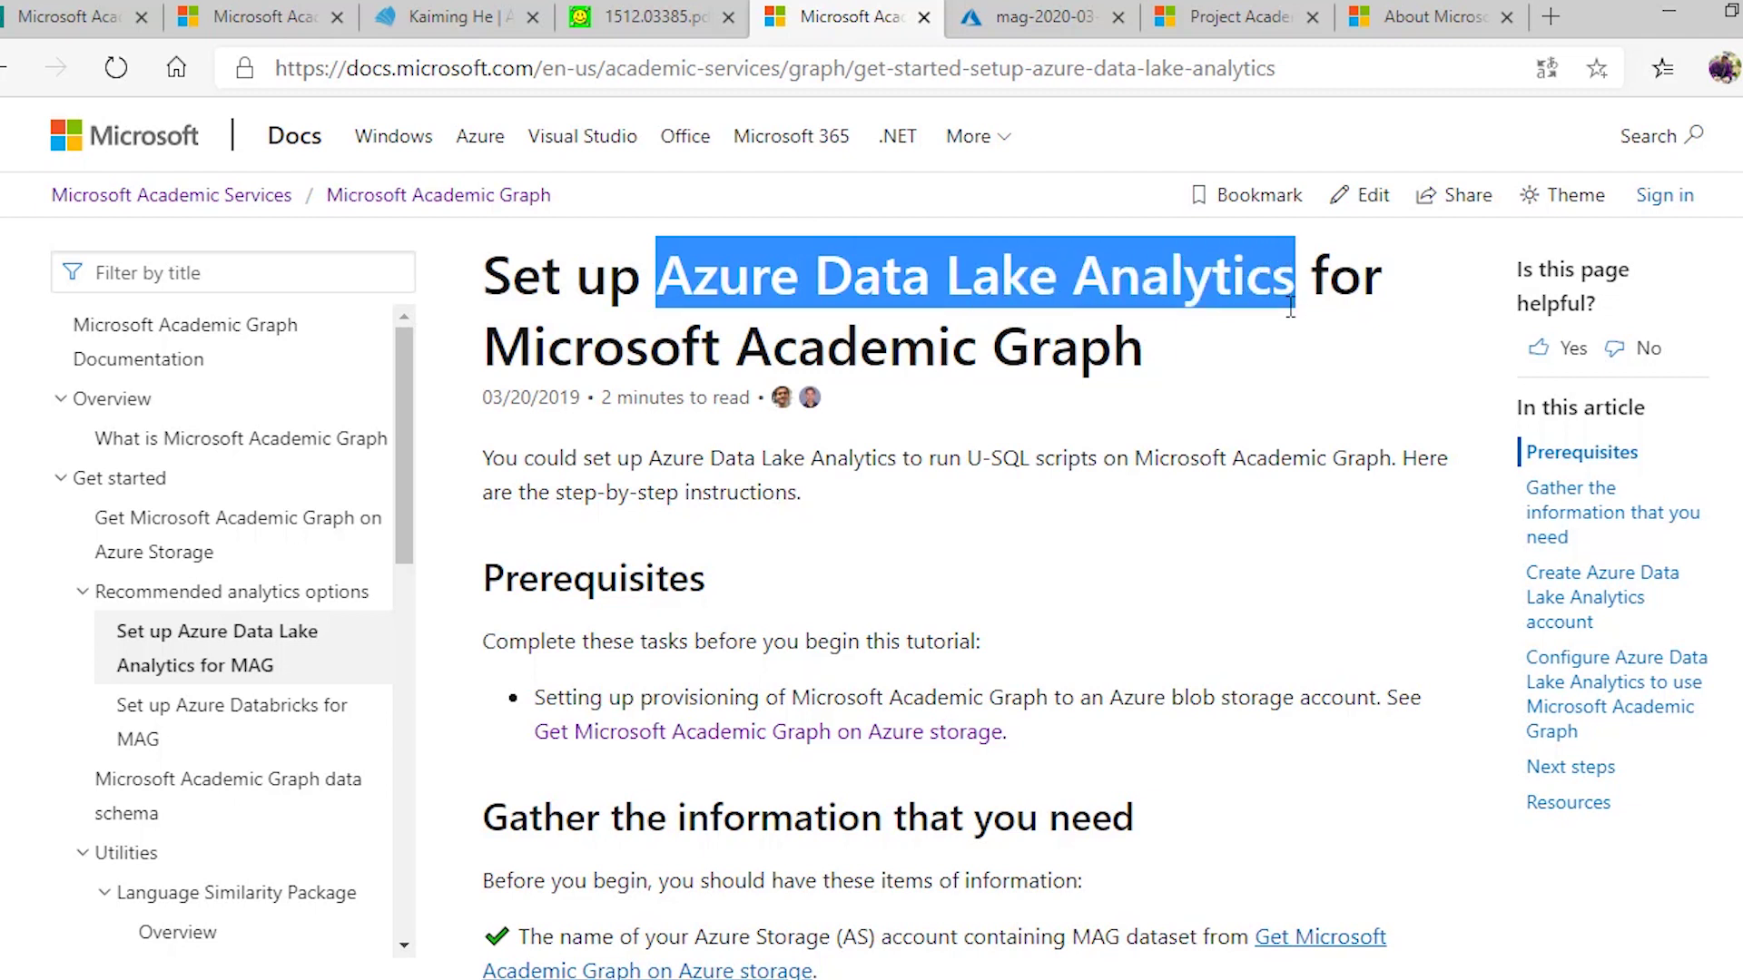